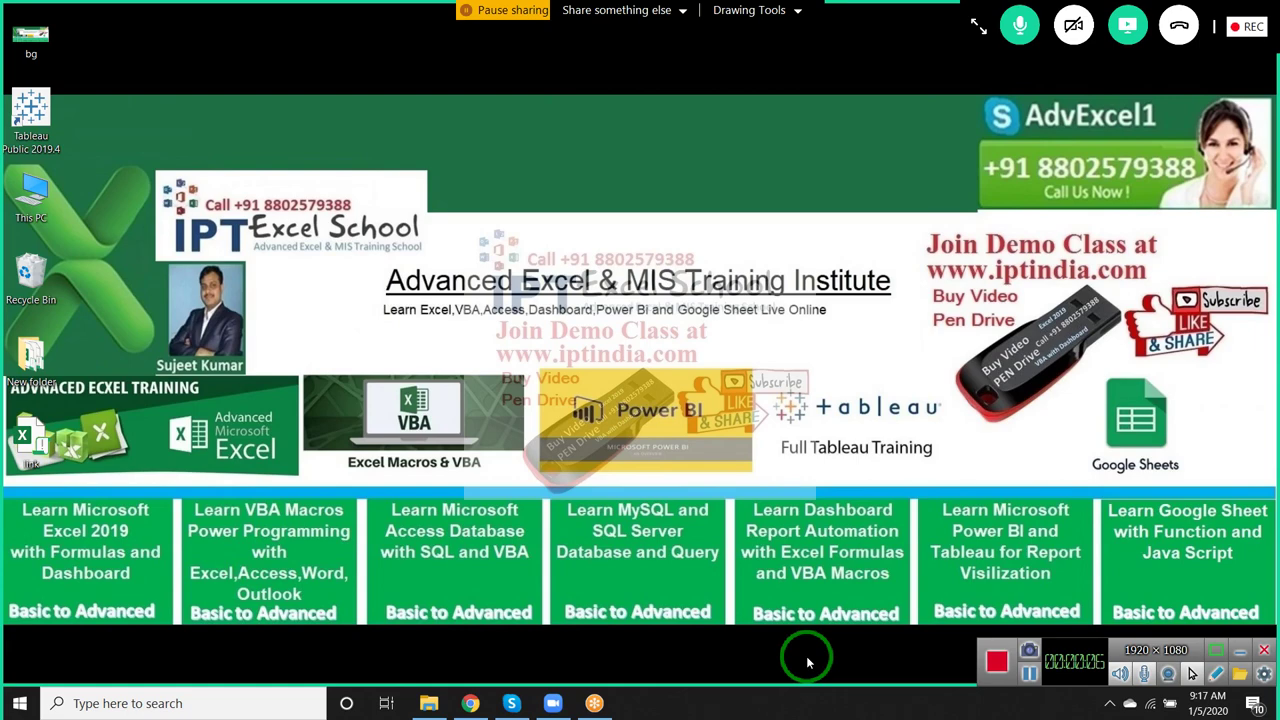
Step: Search for EXCEL from the Windows Start menu and launch the Excel app
key(super)
text(c)
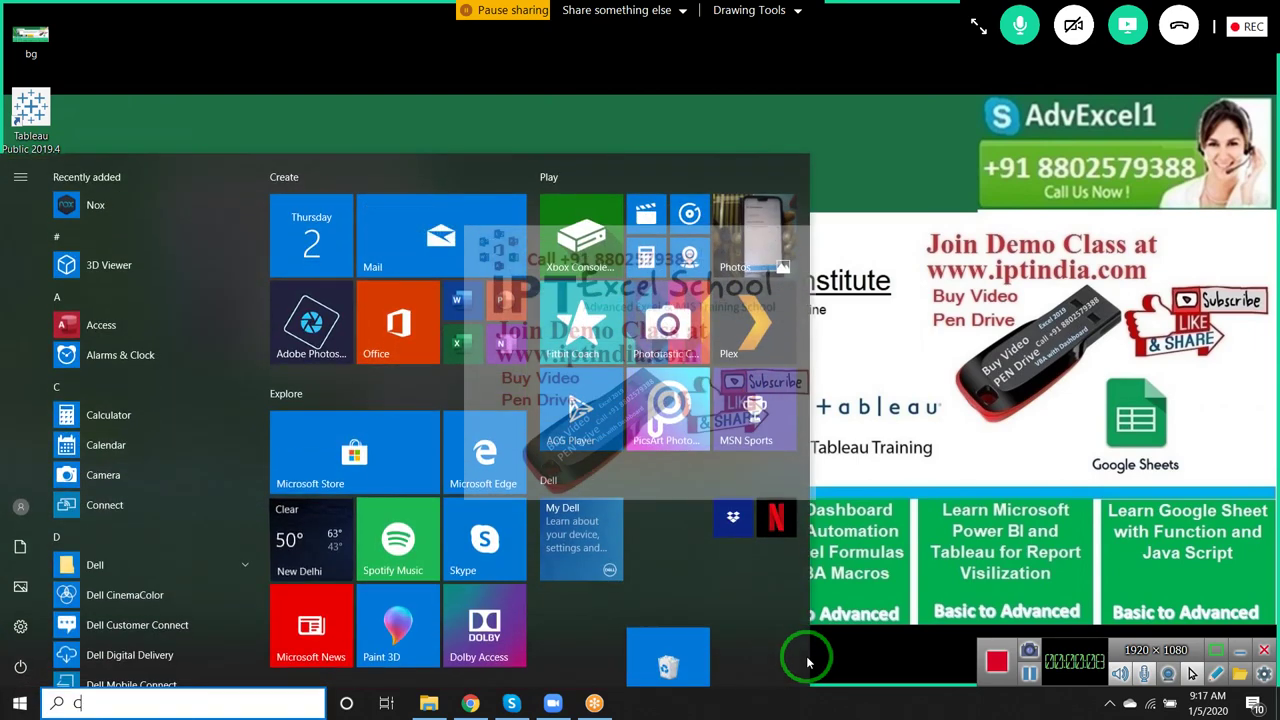
text(Ch)
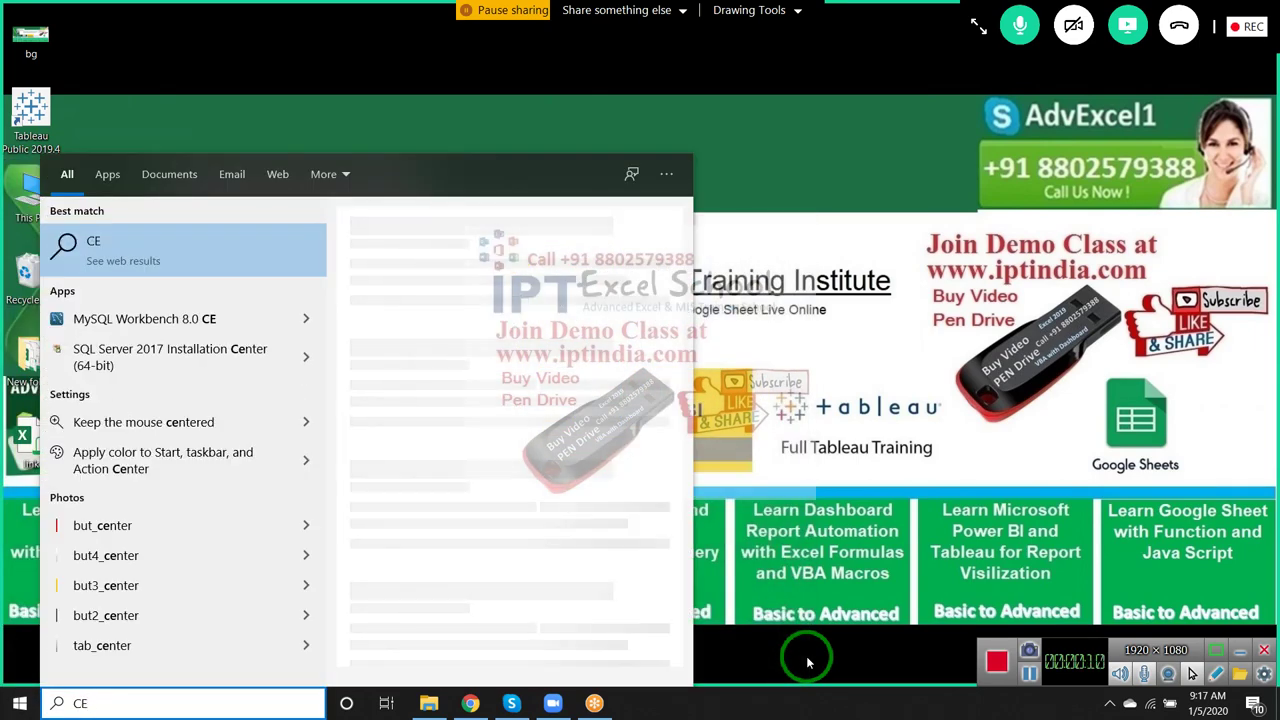
key(BackSpace)
key(BackSpace)
text(EXCEL)
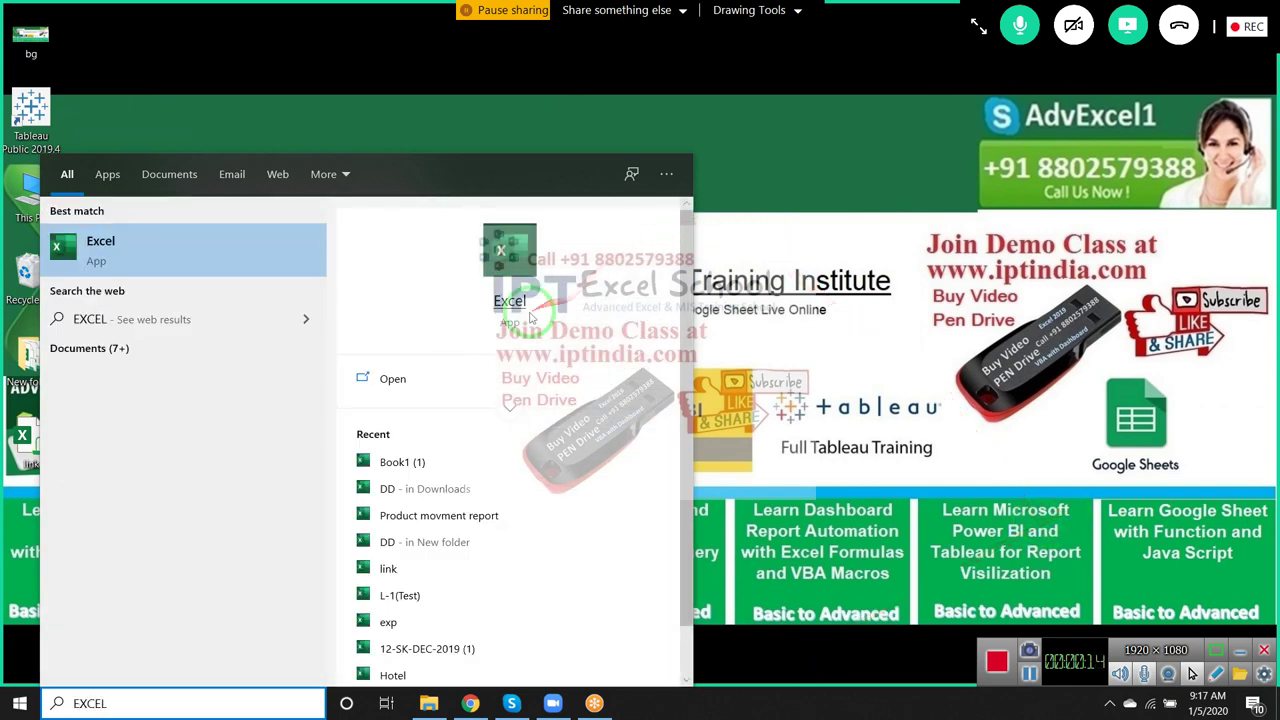
click(522, 315)
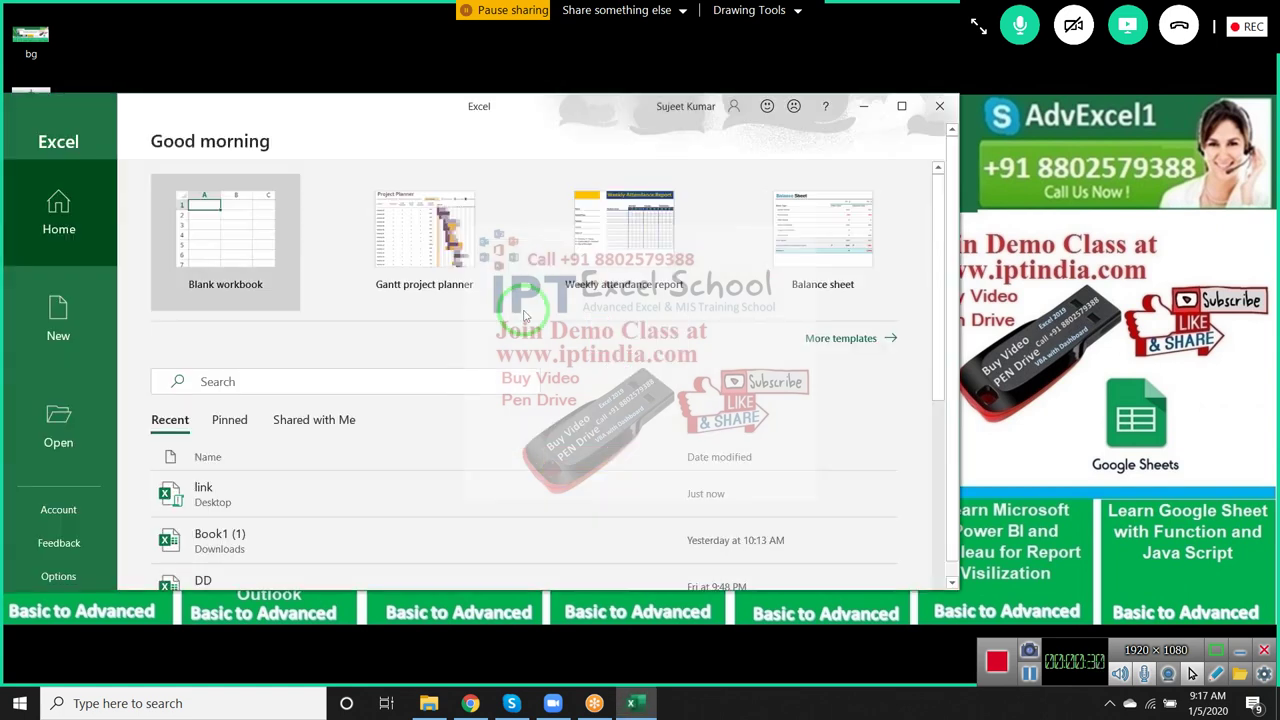
Step: Create a maximized blank workbook and view the Logical functions under Formulas
click(189, 214)
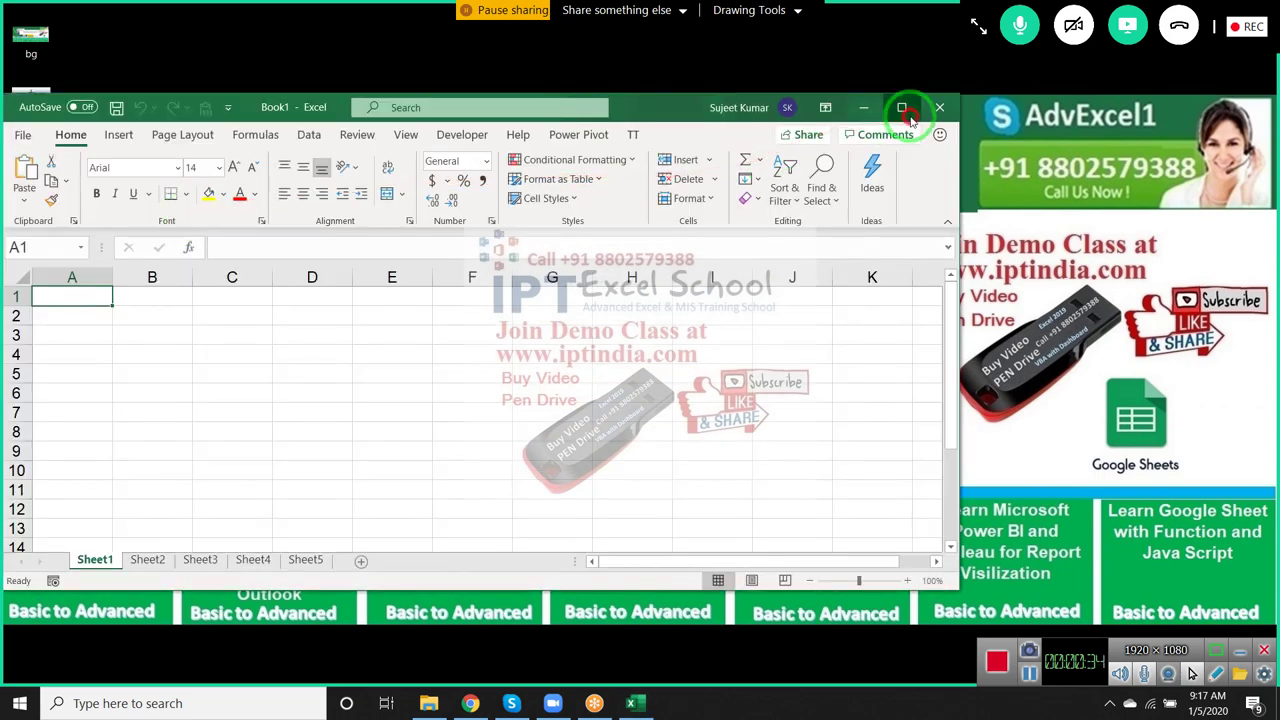
click(902, 109)
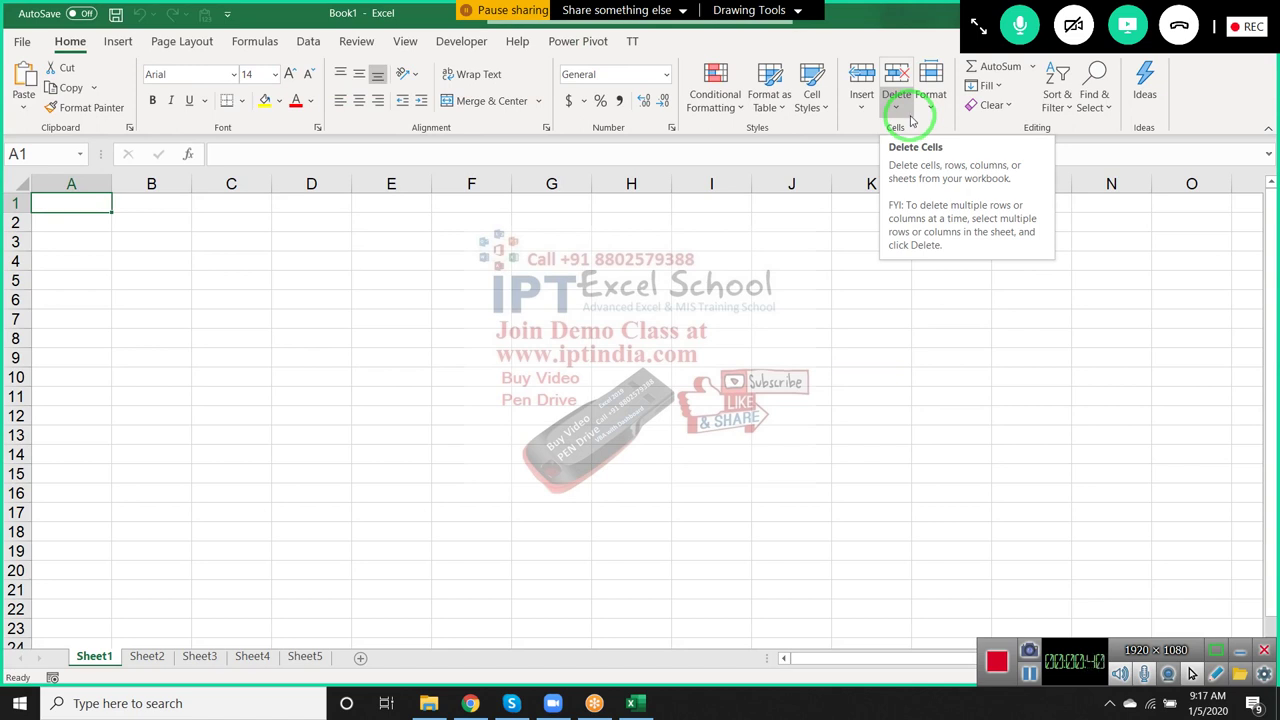
click(256, 40)
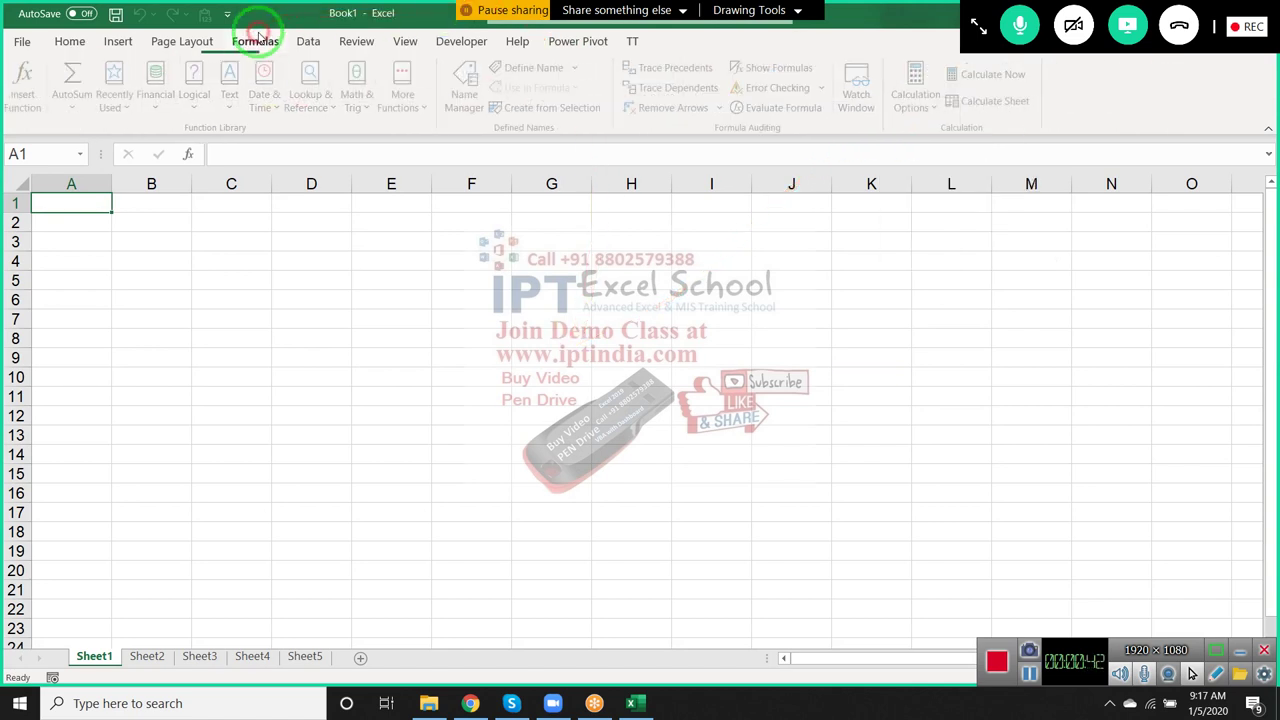
click(126, 235)
click(90, 207)
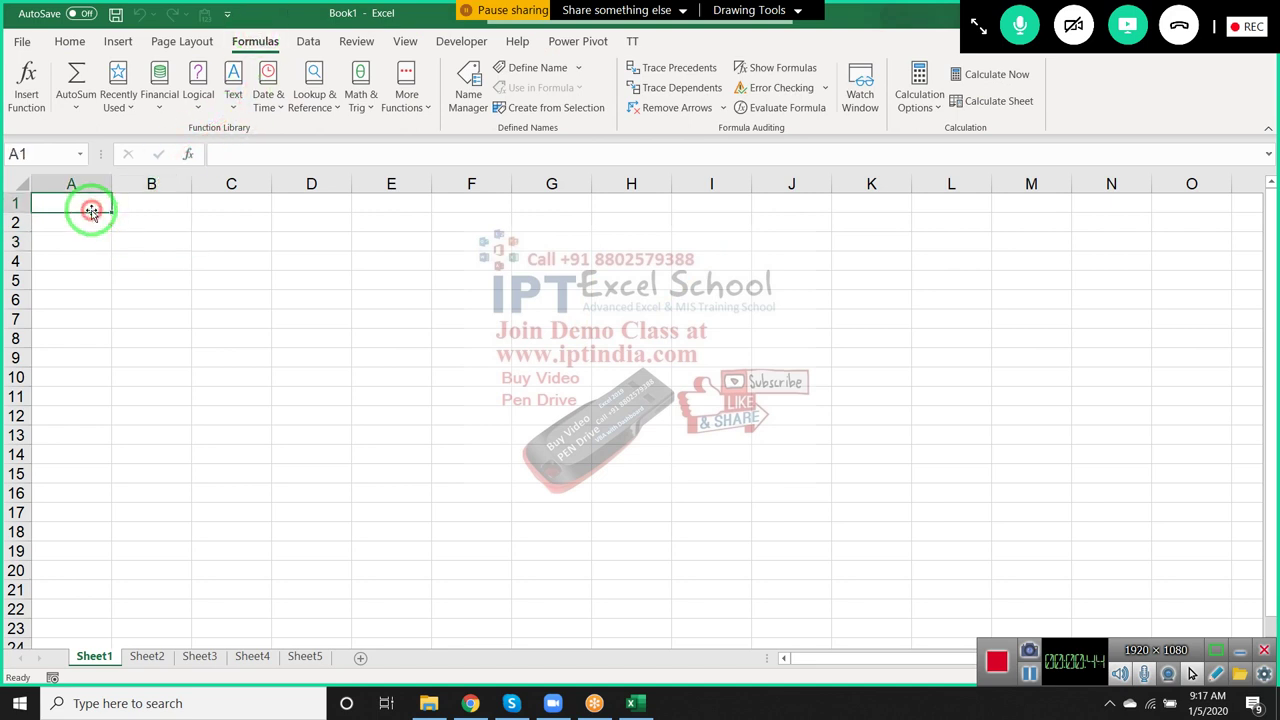
click(197, 110)
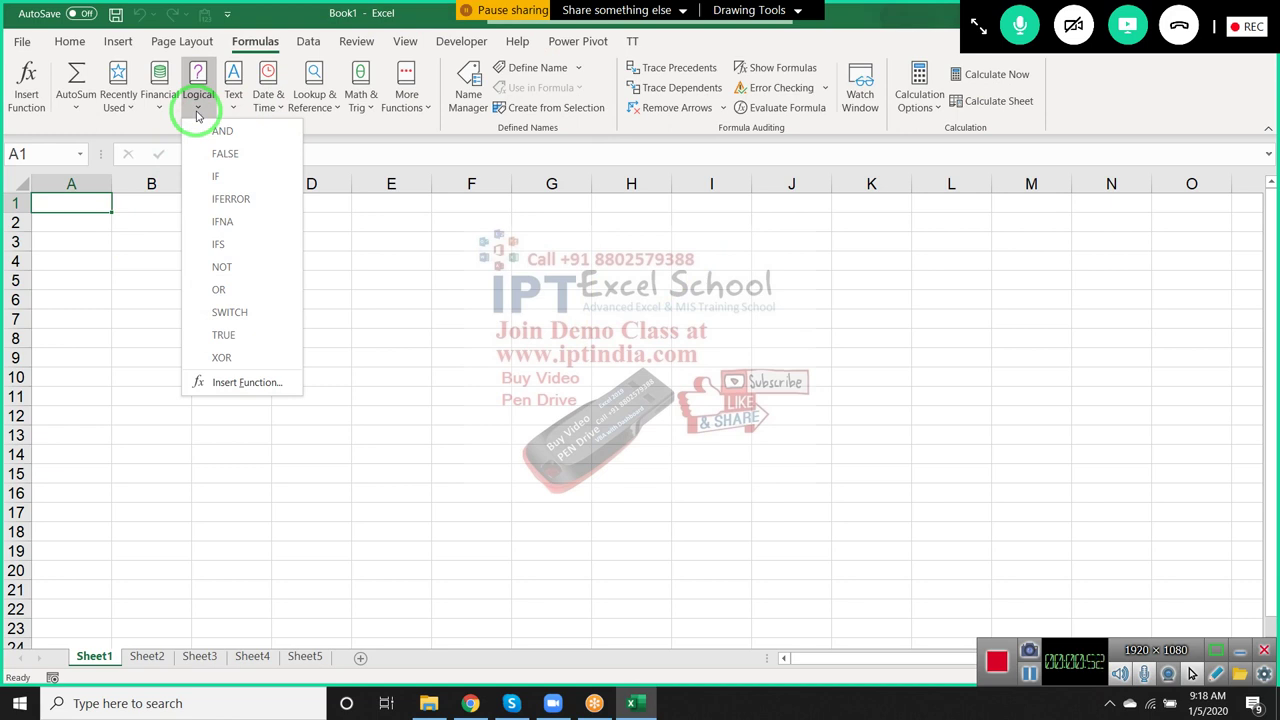
Step: Rename the first sheet to lo
click(74, 263)
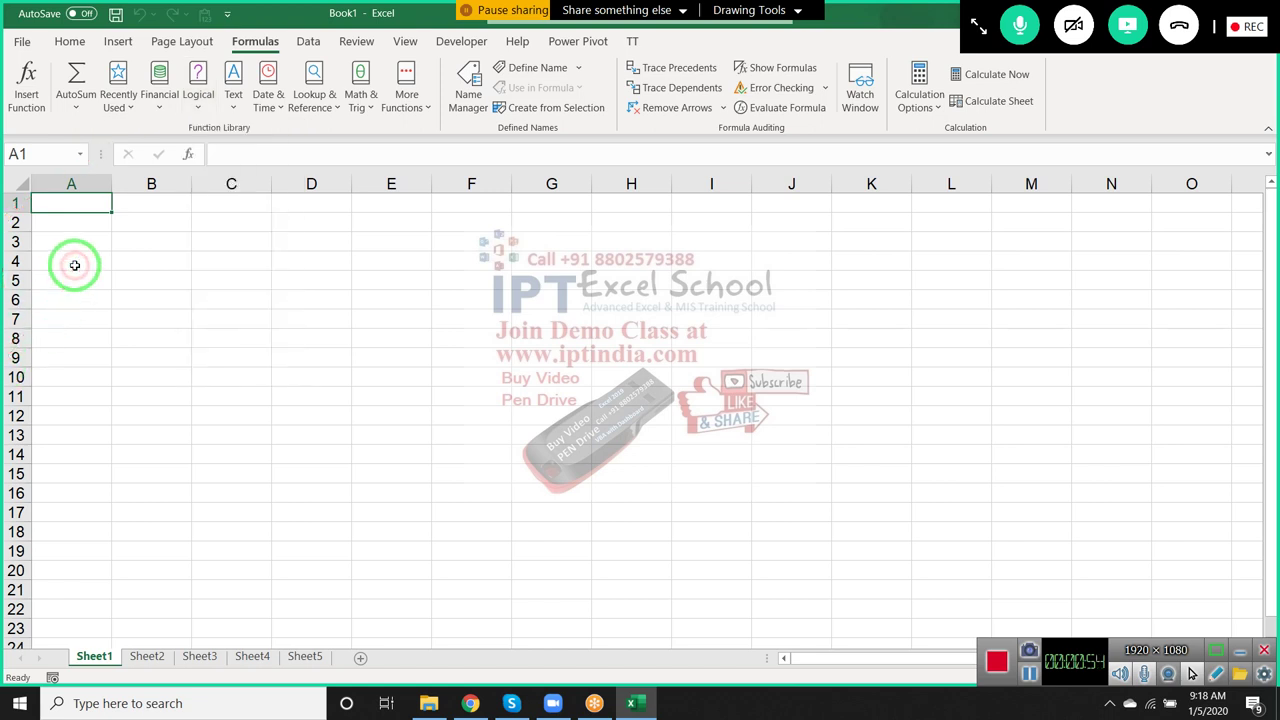
drag(88, 280, 111, 600)
double_click(104, 655)
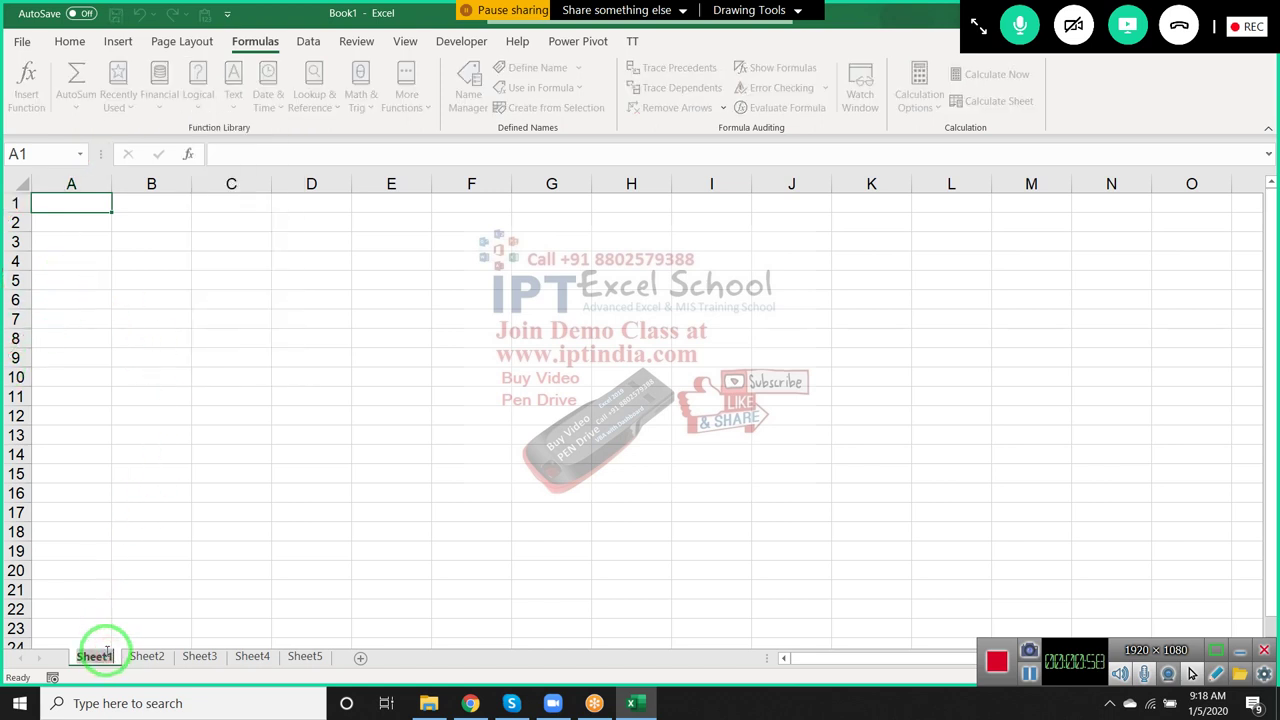
text(lo)
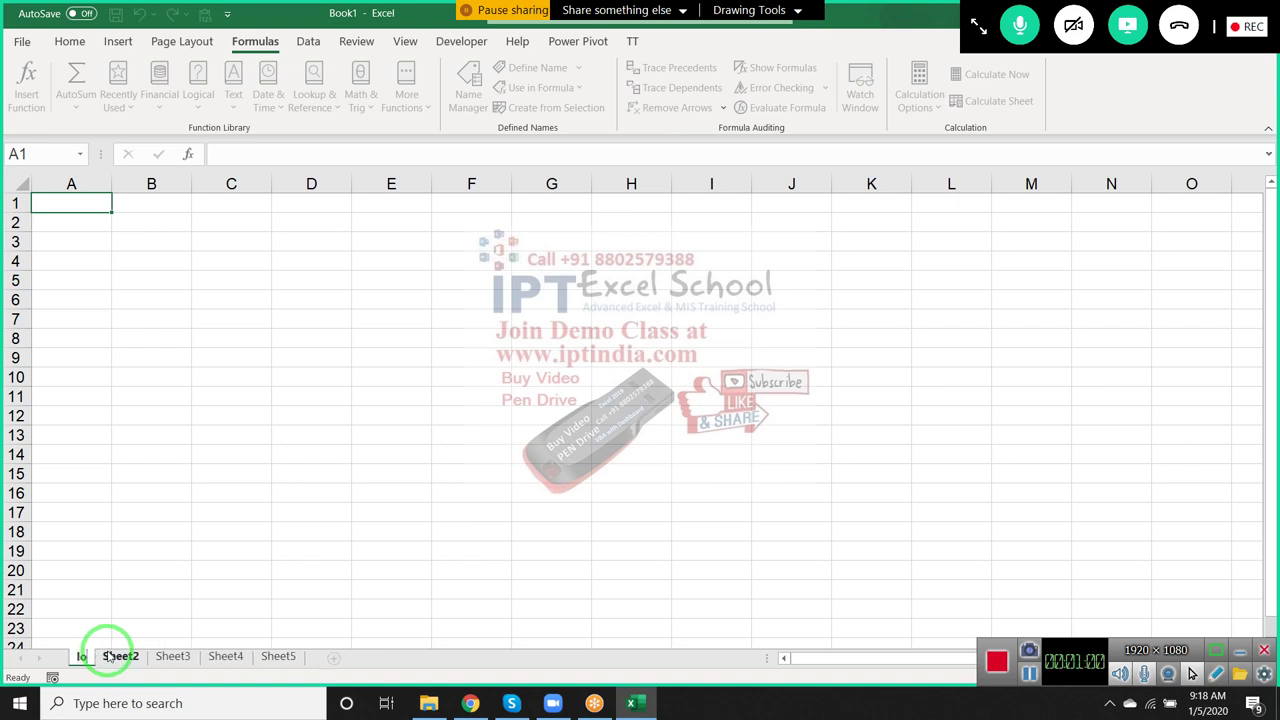
click(101, 271)
Step: Enter the operators =, > and < in D1:D3
click(325, 210)
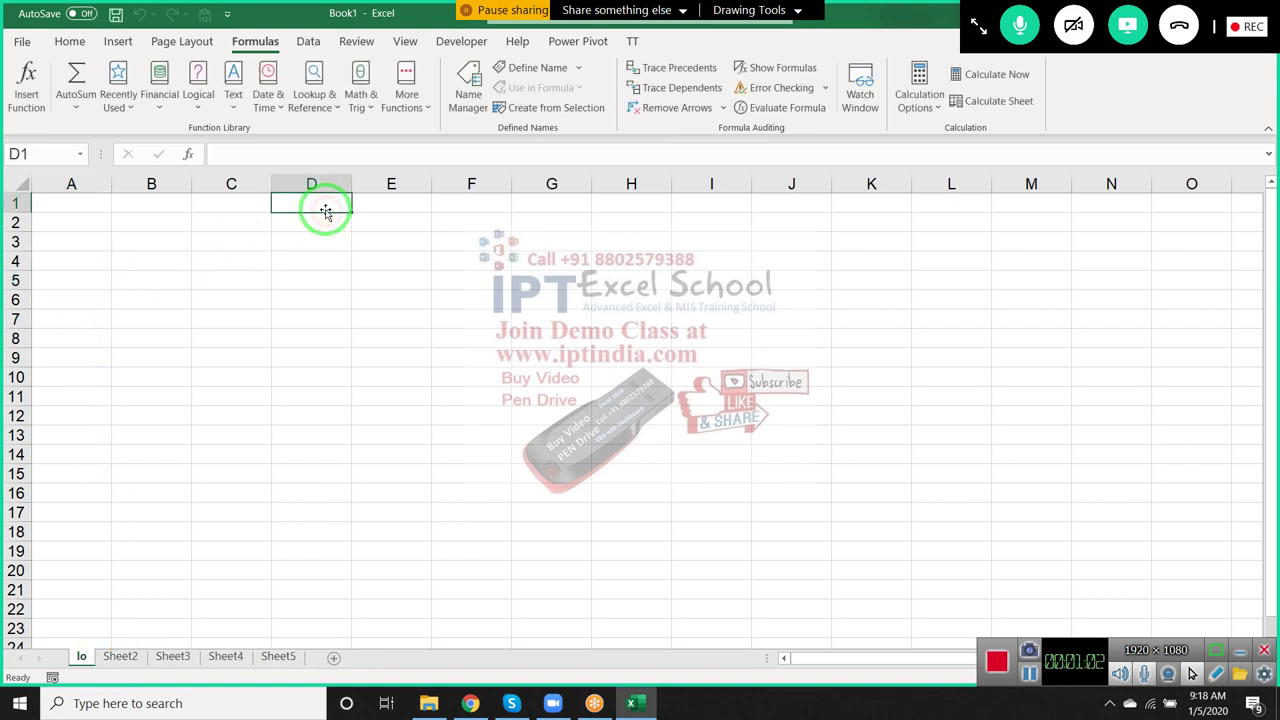
text(=)
key(Return)
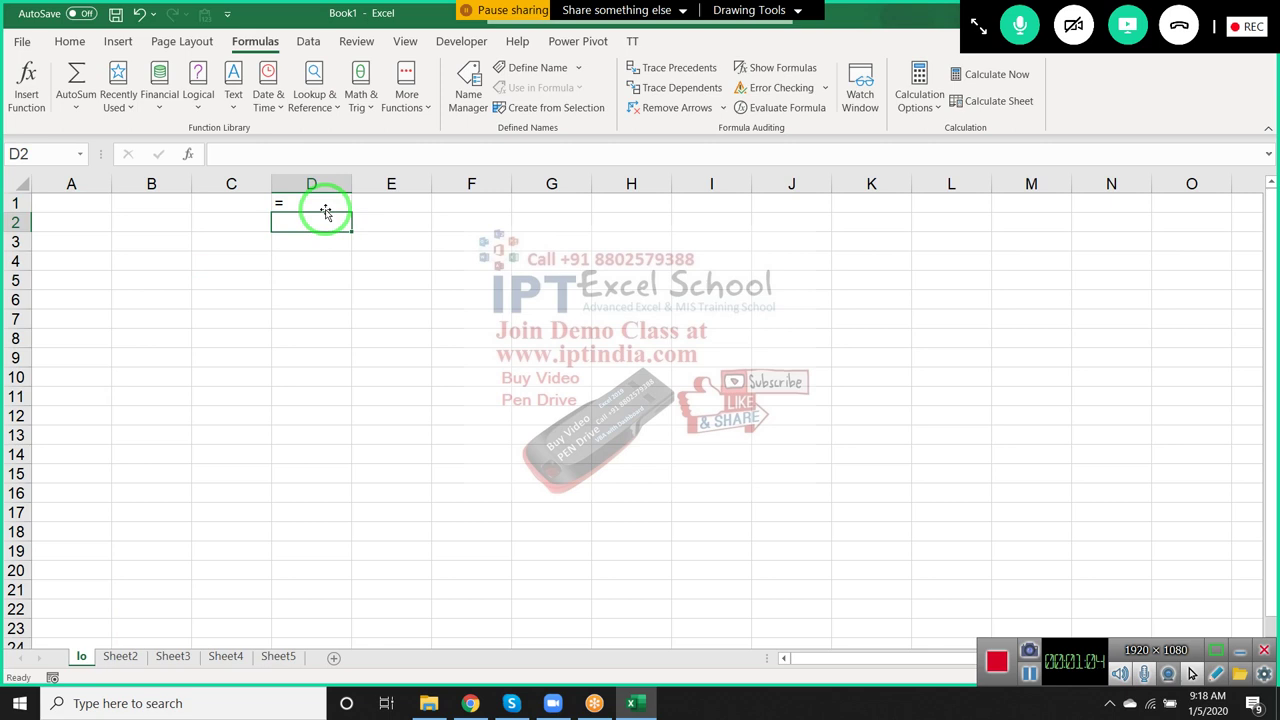
text(>)
key(Return)
text(<)
key(Return)
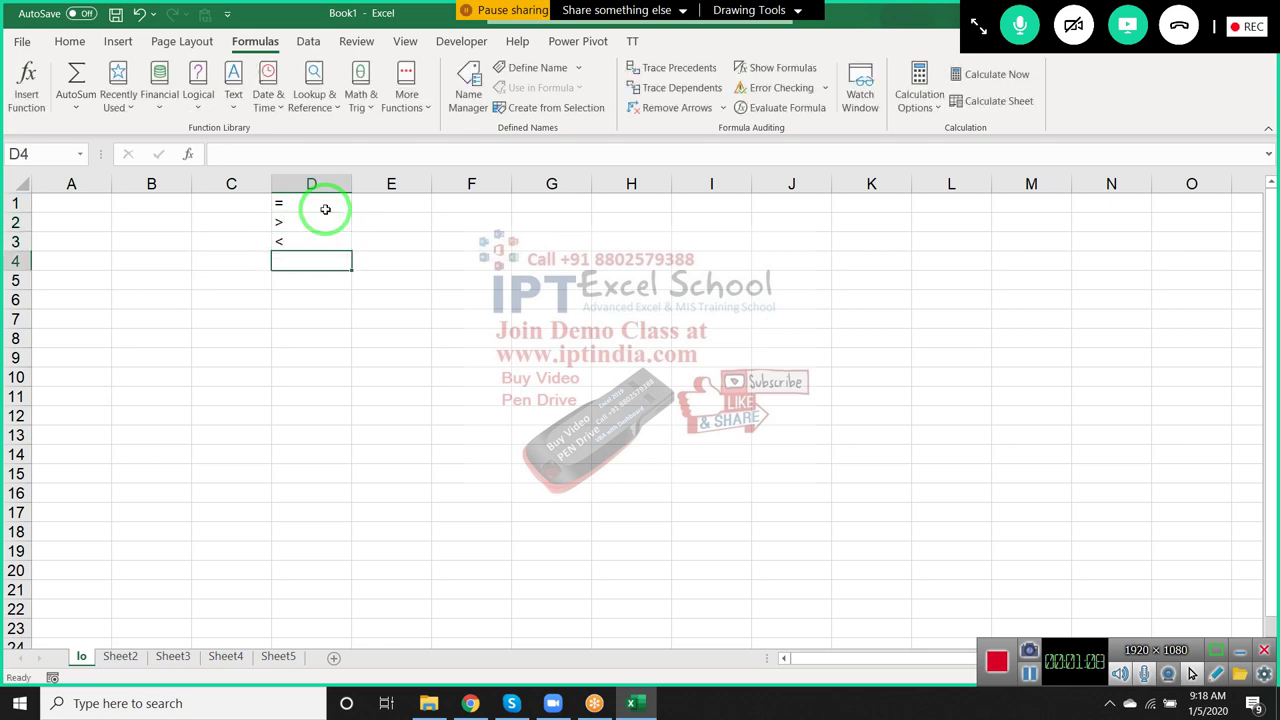
Step: Add the operators >=, <= and <> in D4:D6, then return to cell A1
text(>=)
key(Return)
text(<)
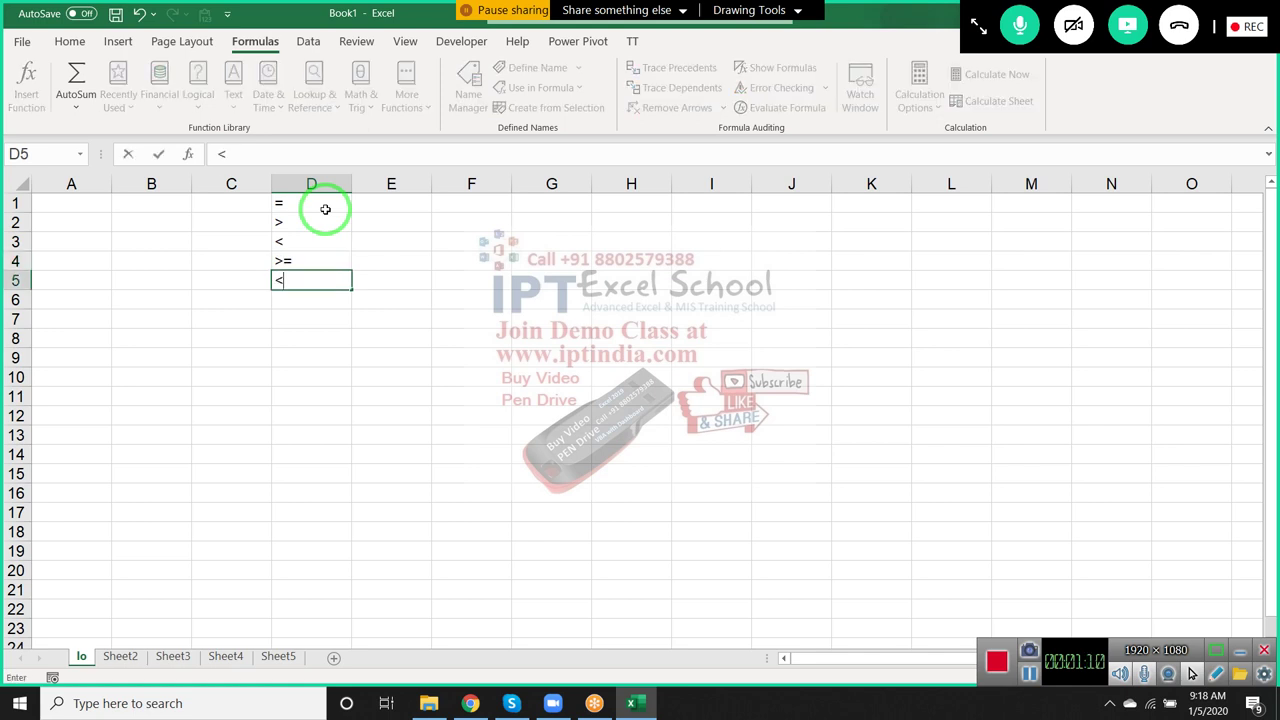
text(=)
key(Return)
text(<>)
key(Return)
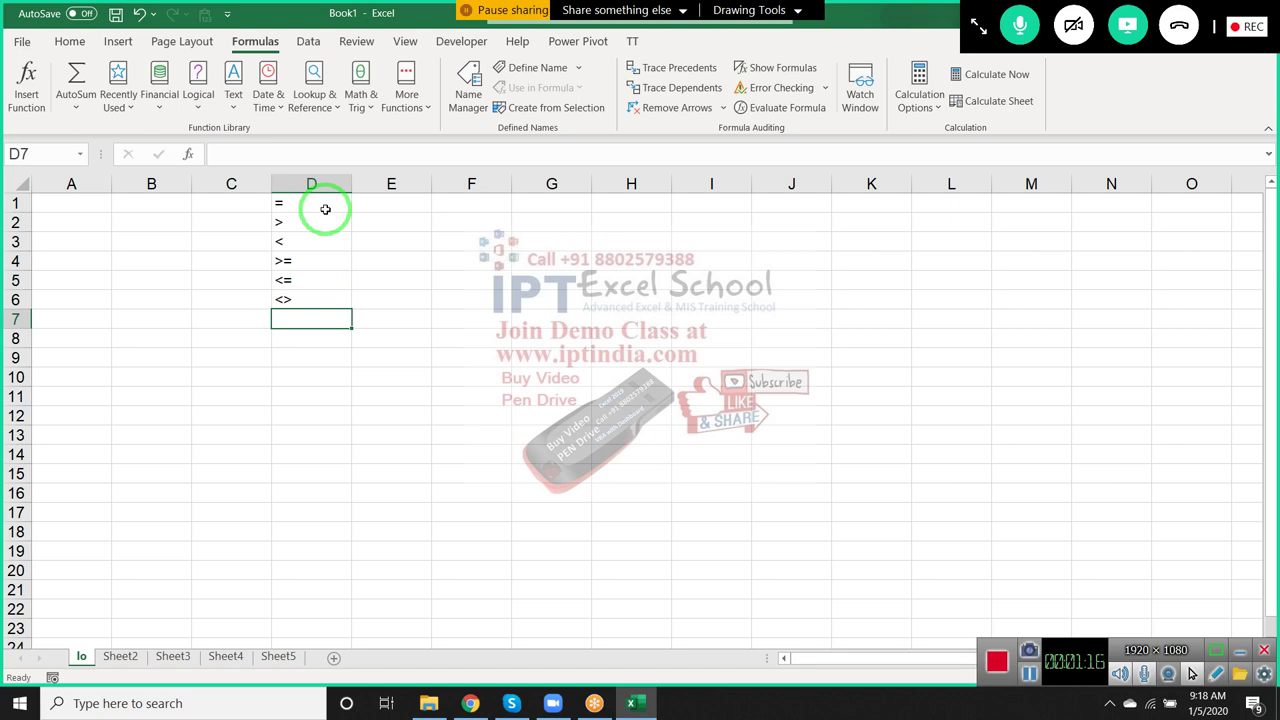
key(Up)
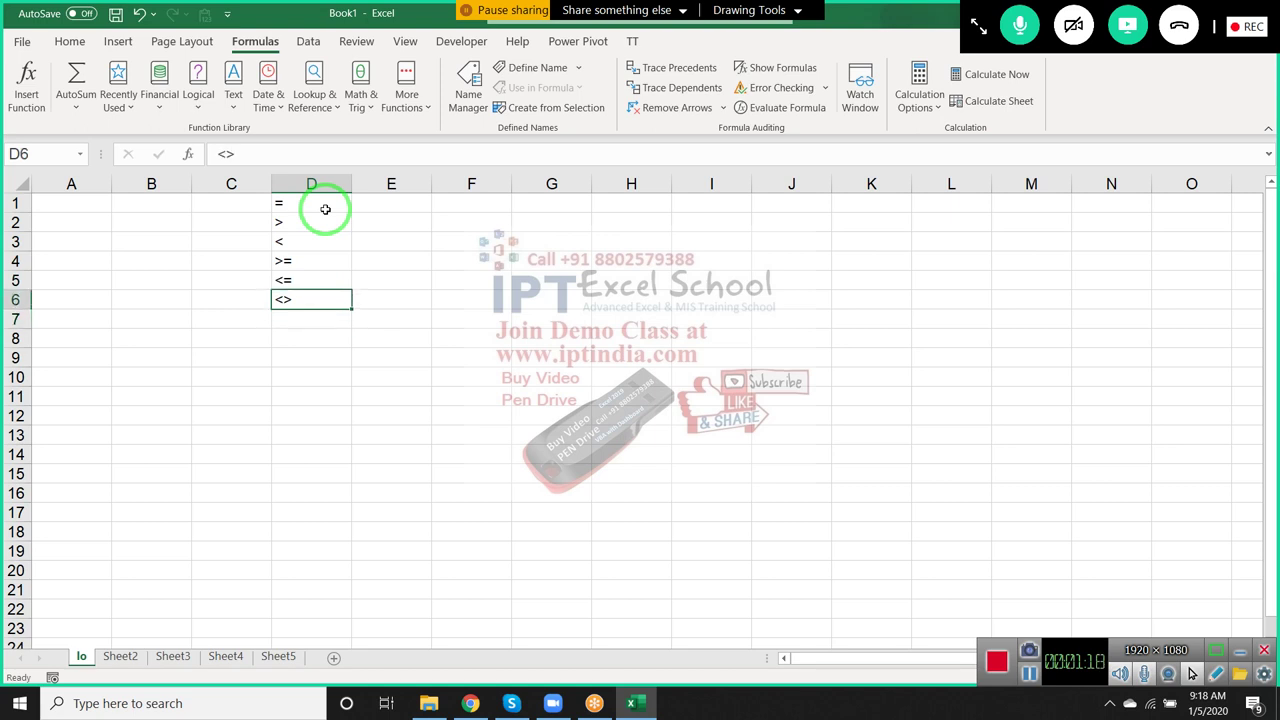
key(Up)
key(Up)
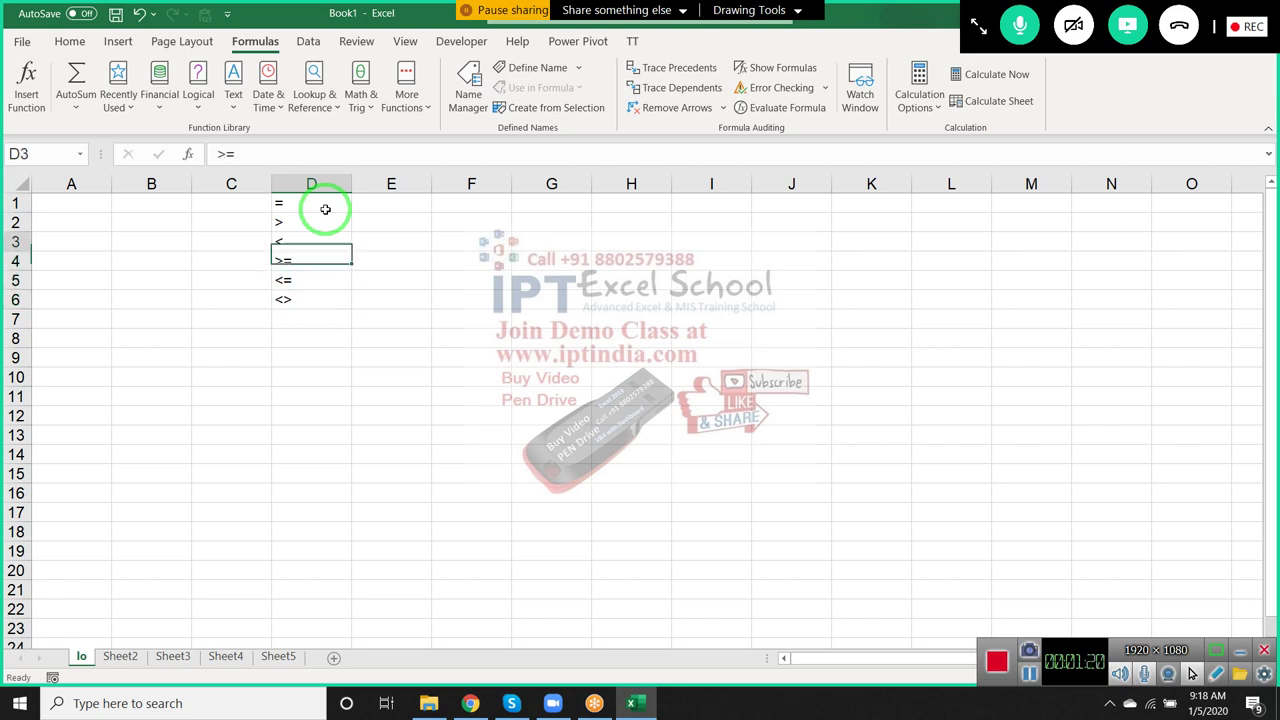
key(Up)
key(Up)
key(Up)
key(Left)
key(Left)
key(Left)
Step: Enter the heading Sales in A1, correcting the capitalization
text(8)
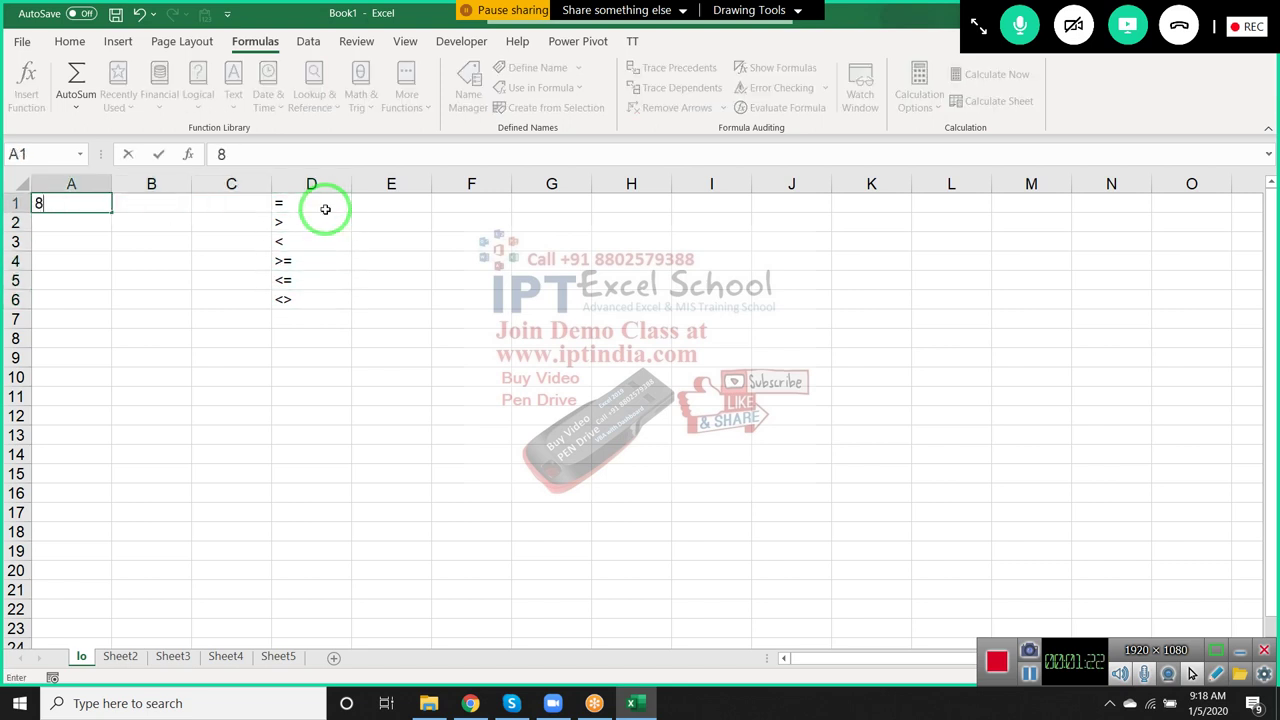
key(BackSpace)
text(saLES)
key(Return)
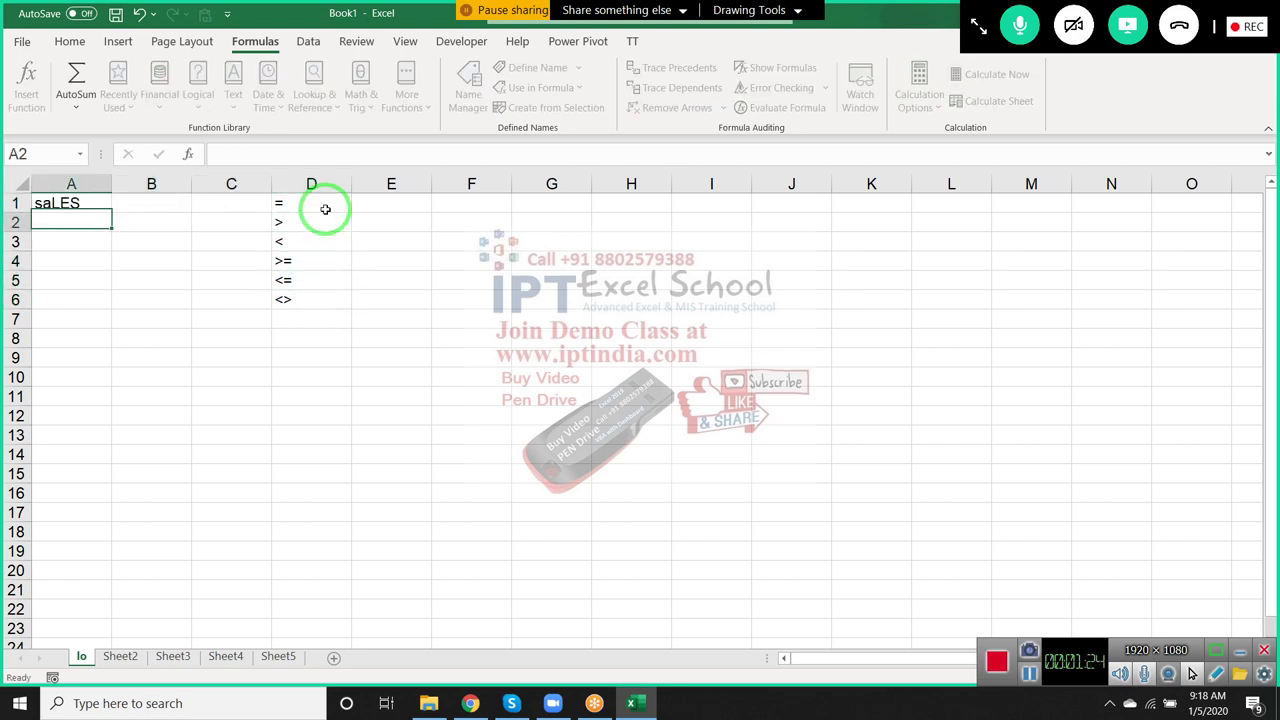
key(Up)
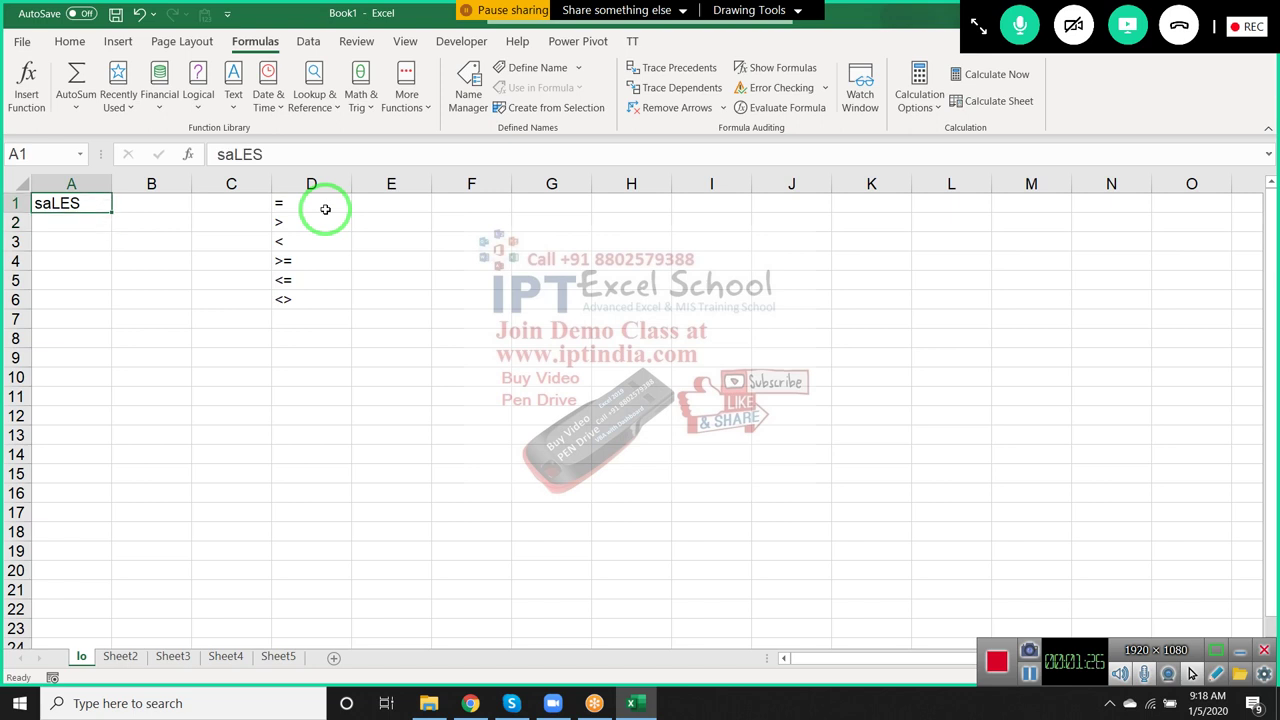
text(Sales)
key(Return)
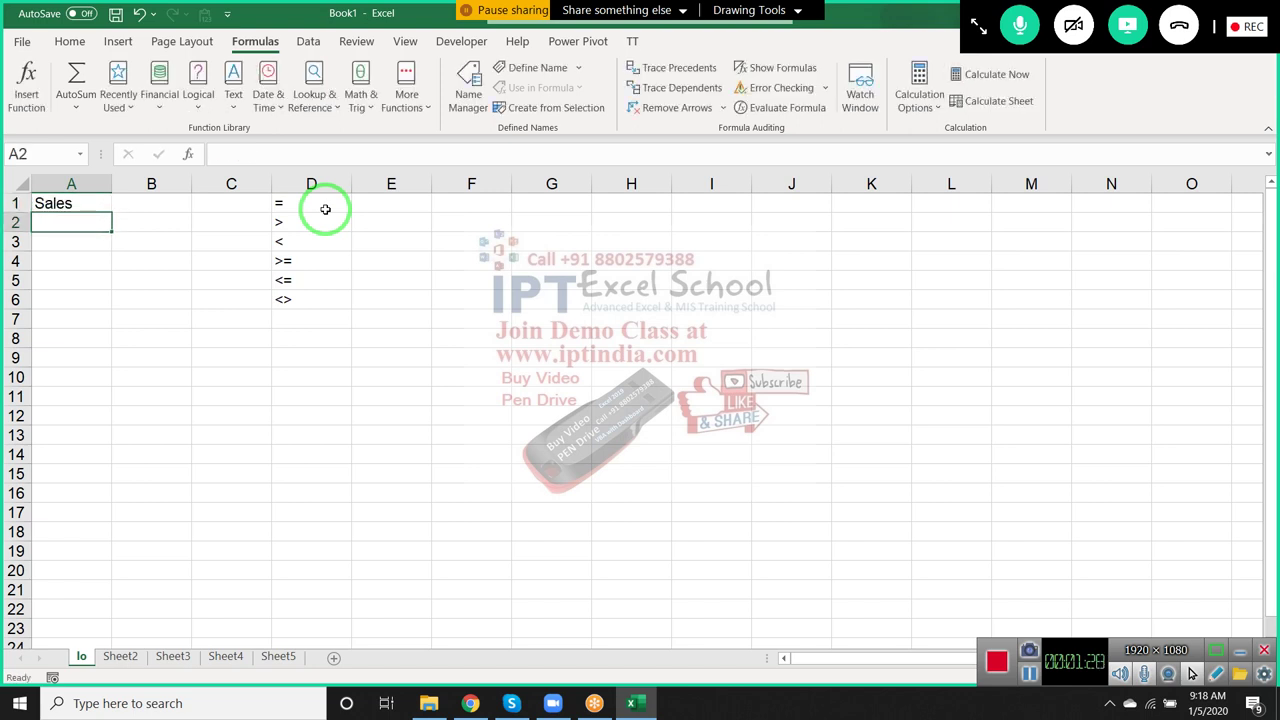
Step: Enter the sales values 85, 36 and 52 in A2:A4
text(85)
key(Return)
text(36)
key(Return)
text(52)
key(Return)
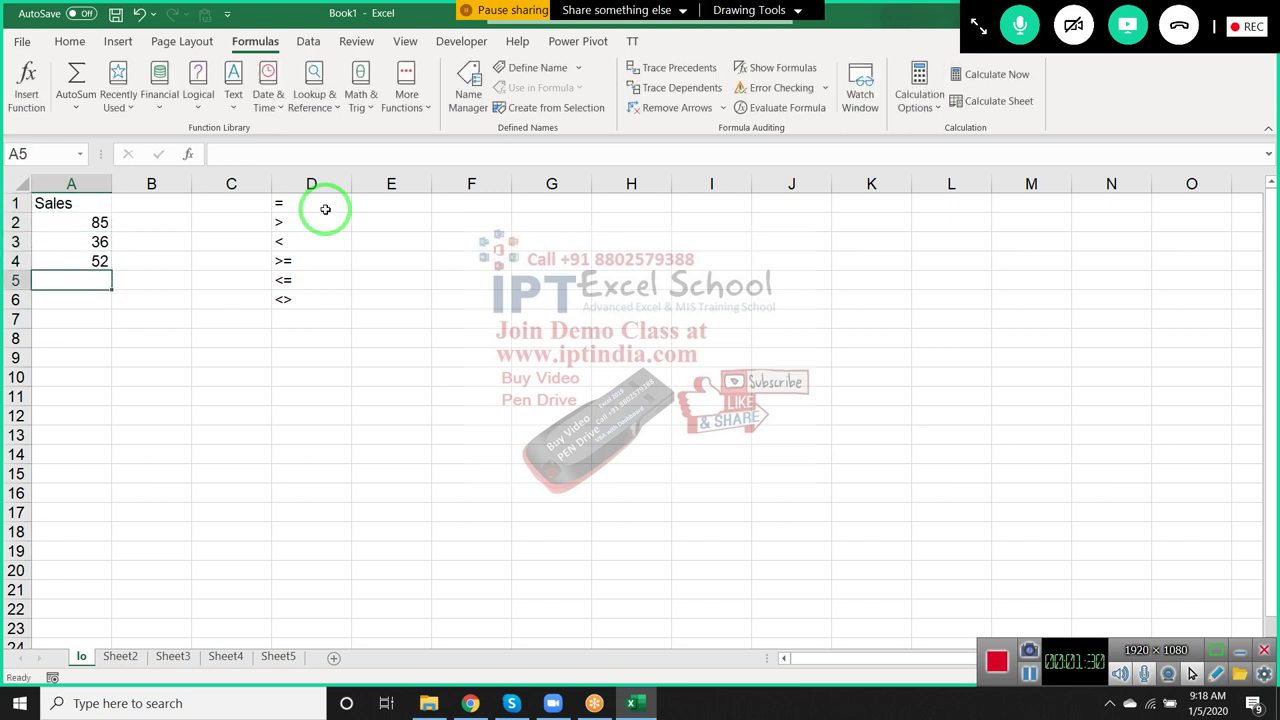
Step: Enter 45, 65, 96 and 85 in A5:A8, then move to B2
text(45 65)
key(Return)
text(96)
key(Return)
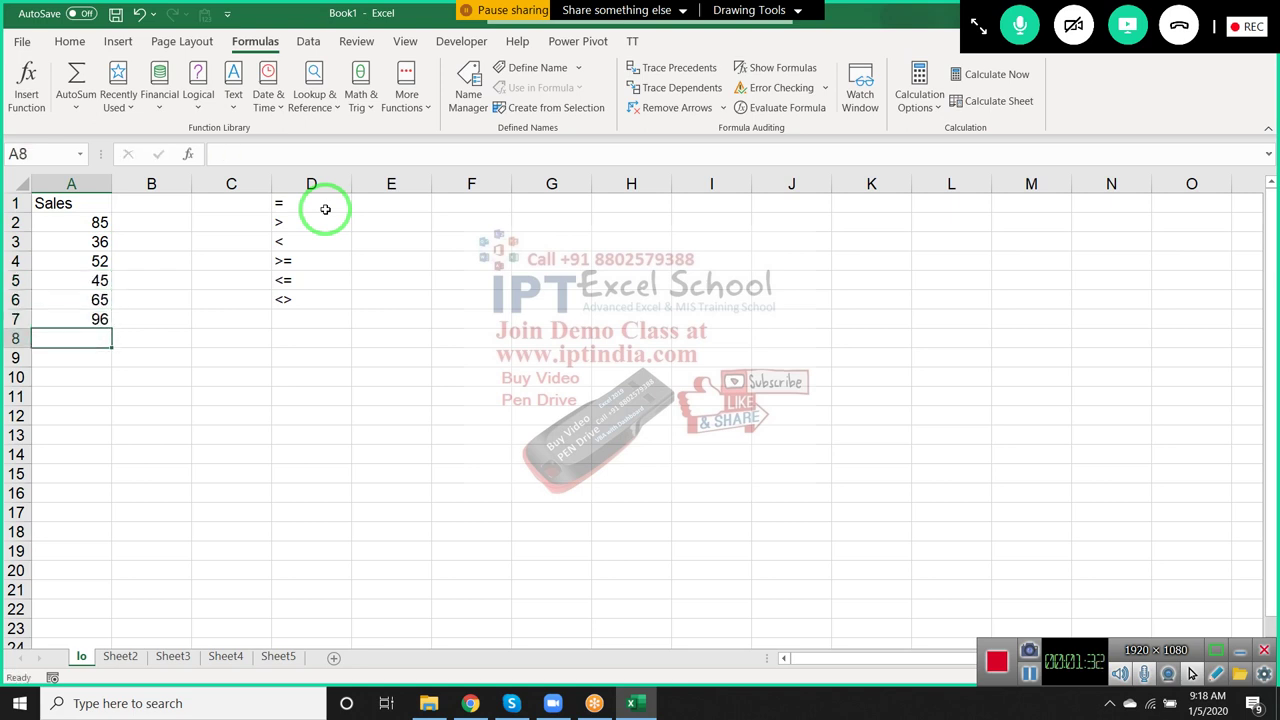
text(85)
key(ctrl+Return)
key(ctrl+Home)
key(Down)
key(Right)
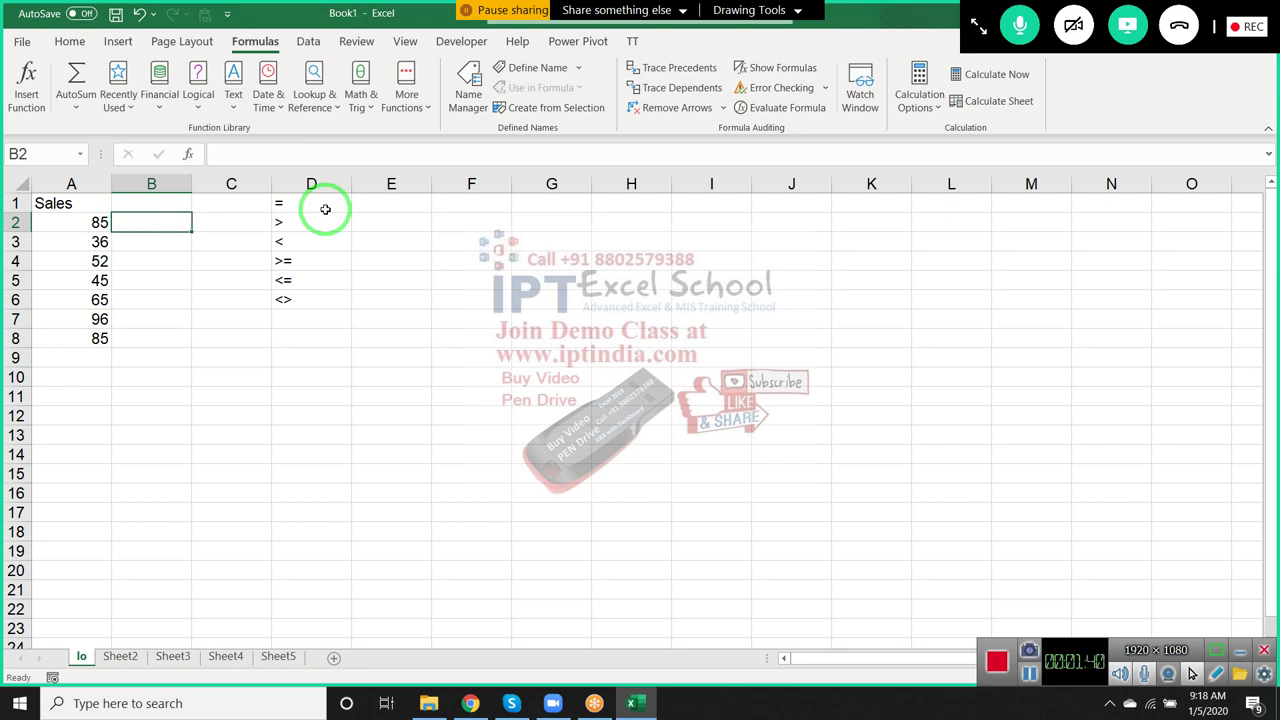
Step: Discard a partial IF entry and enter =A2>50 in B2, returning TRUE
text(=if()
key(Left)
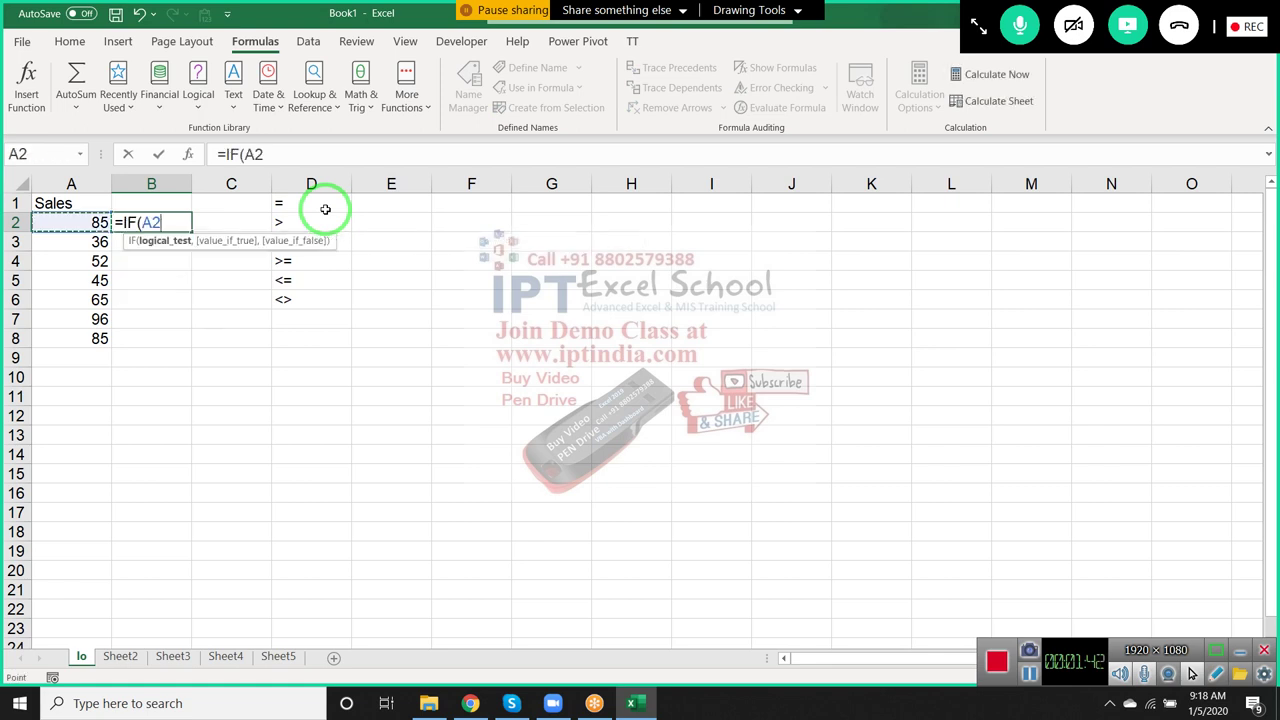
text(>50)
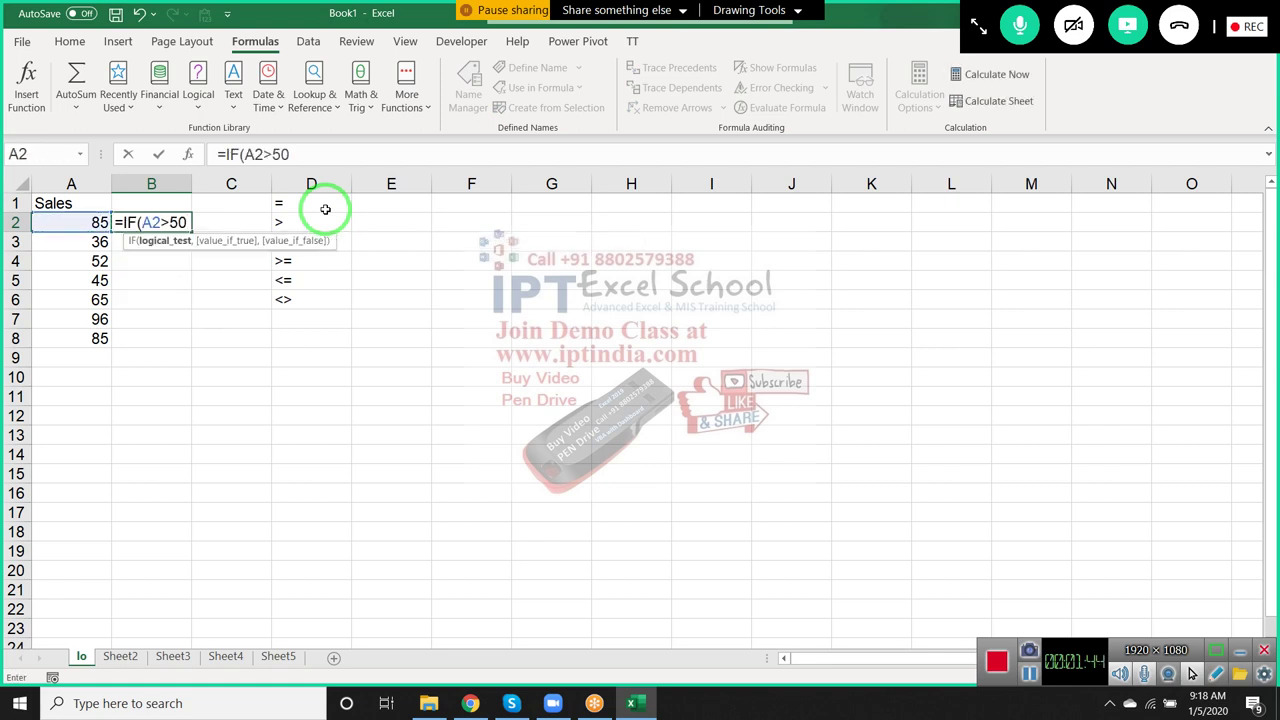
key(Escape)
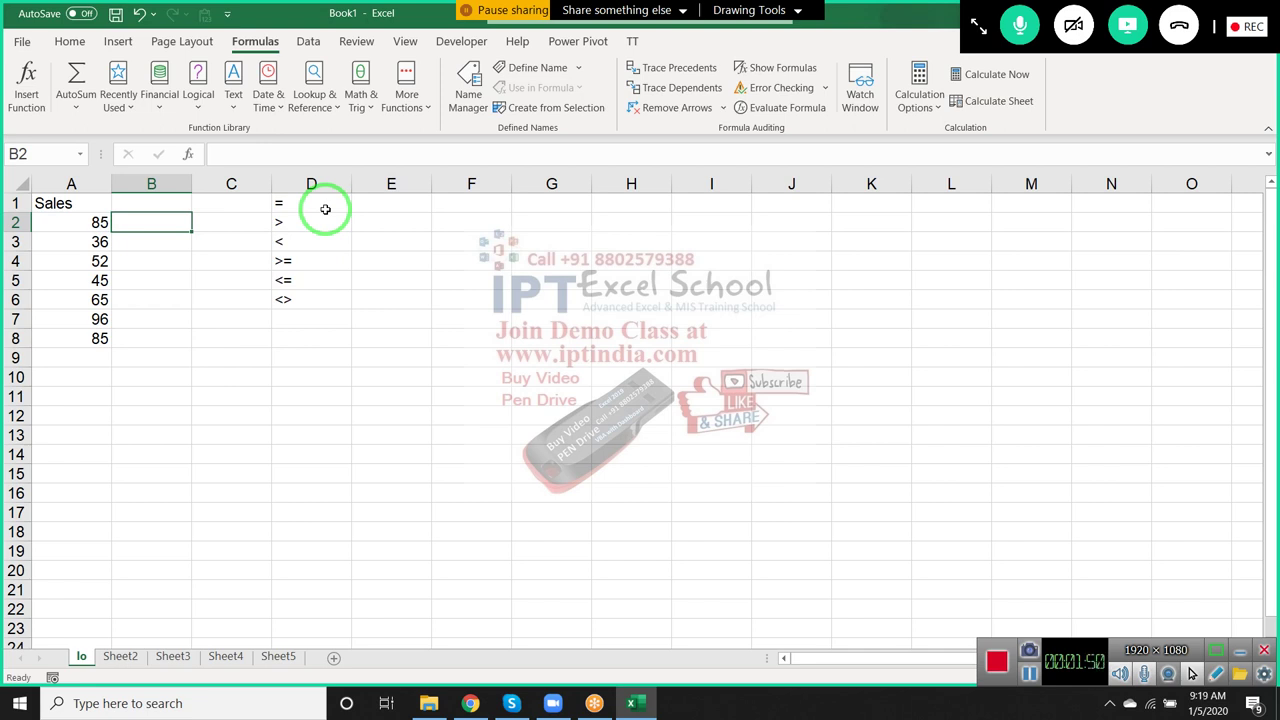
text(=)
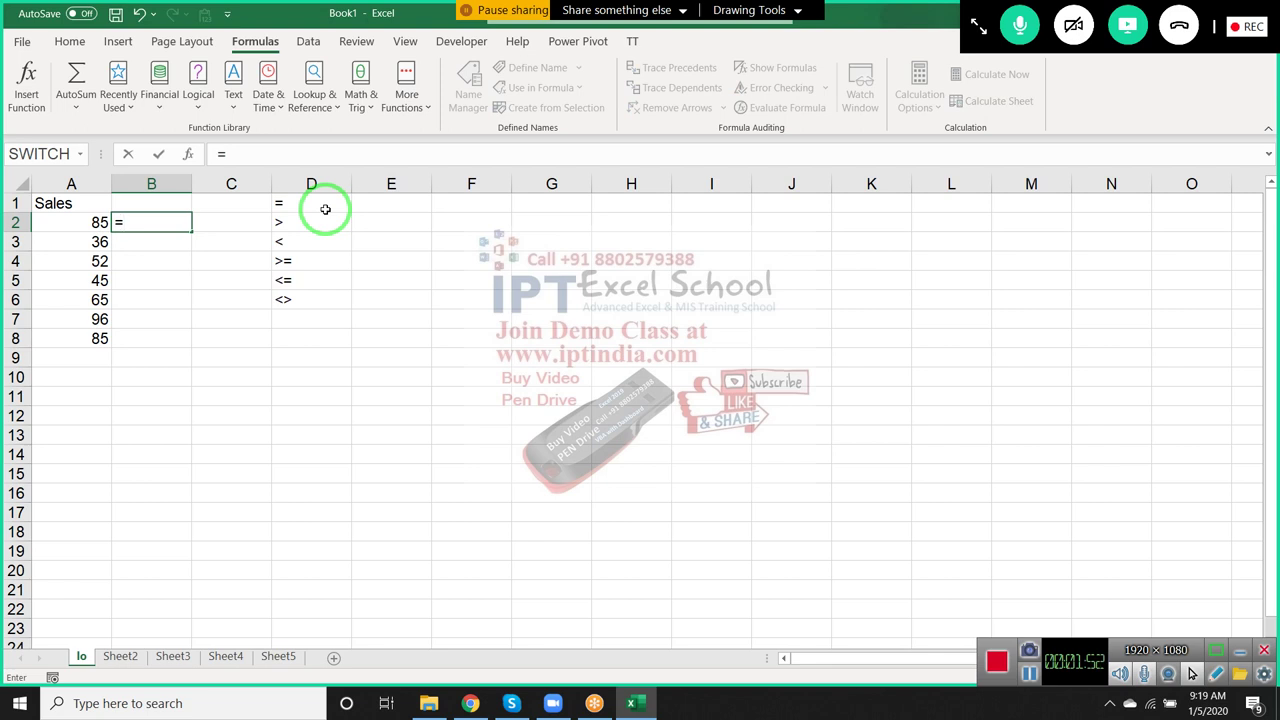
key(Left)
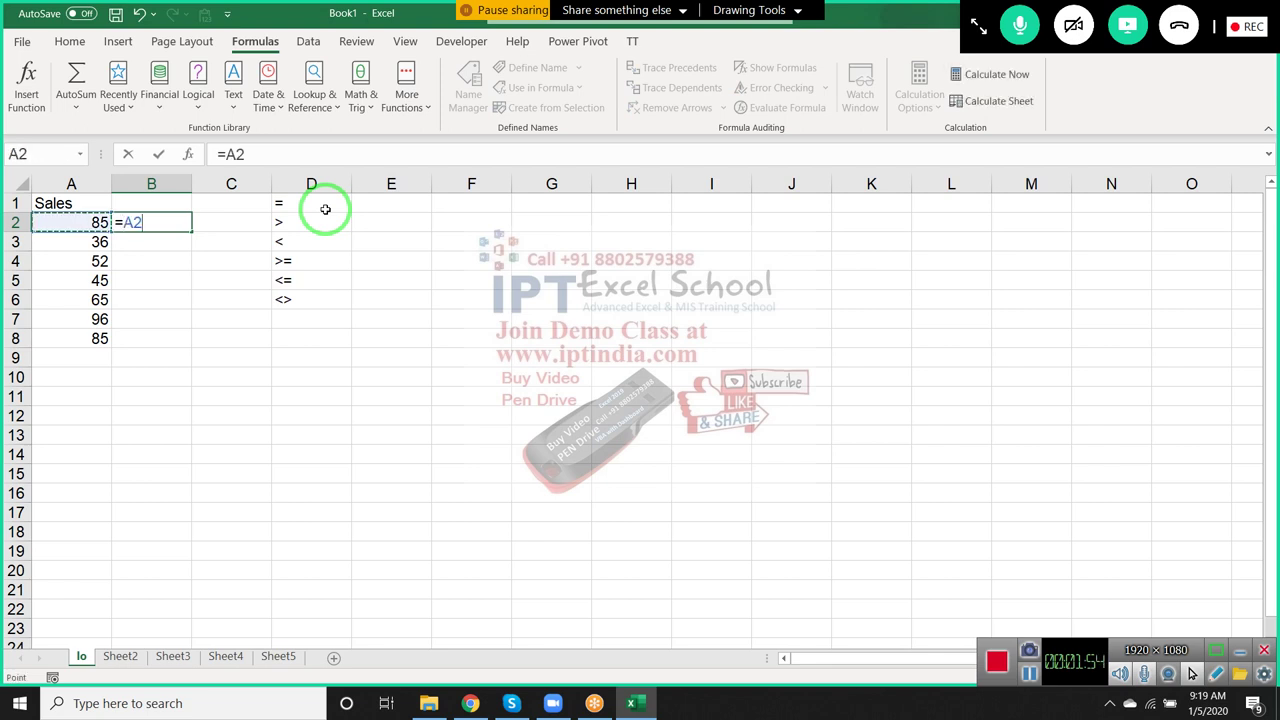
text(>50)
key(Return)
key(Up)
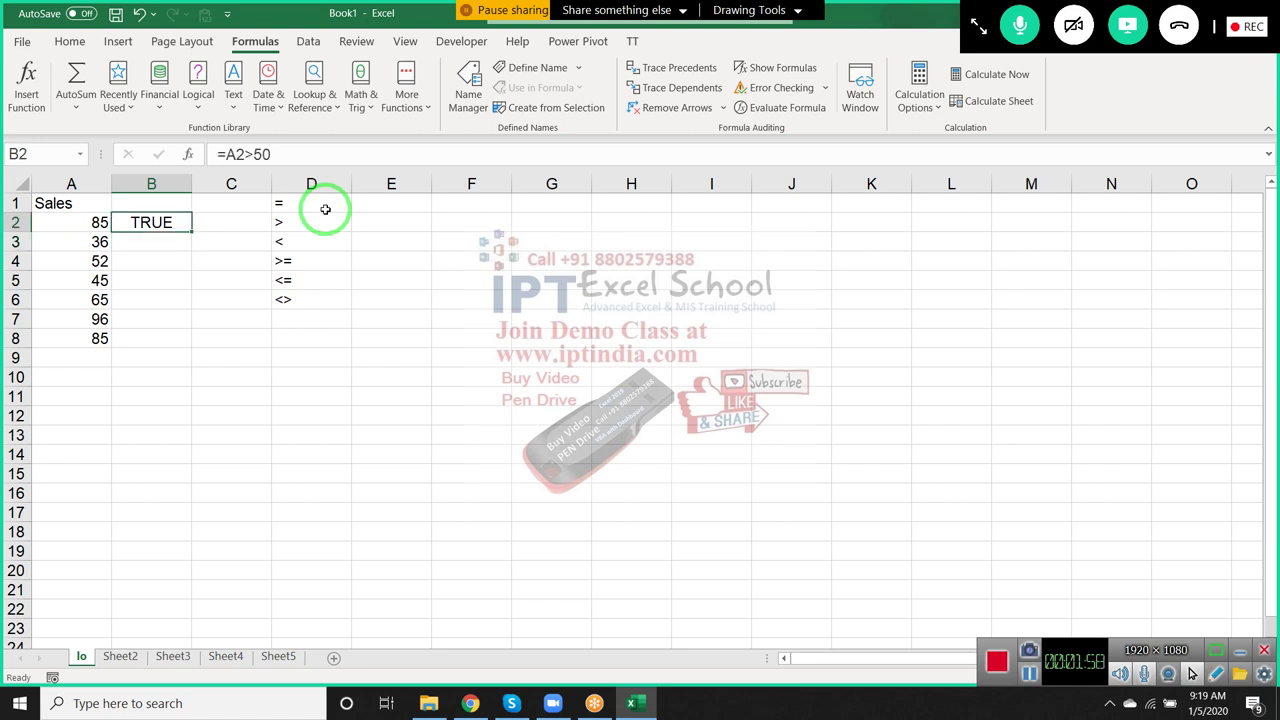
Step: Fill =A2>50 from B2 down to B8, giving TRUE/FALSE for every sale
double_click(191, 232)
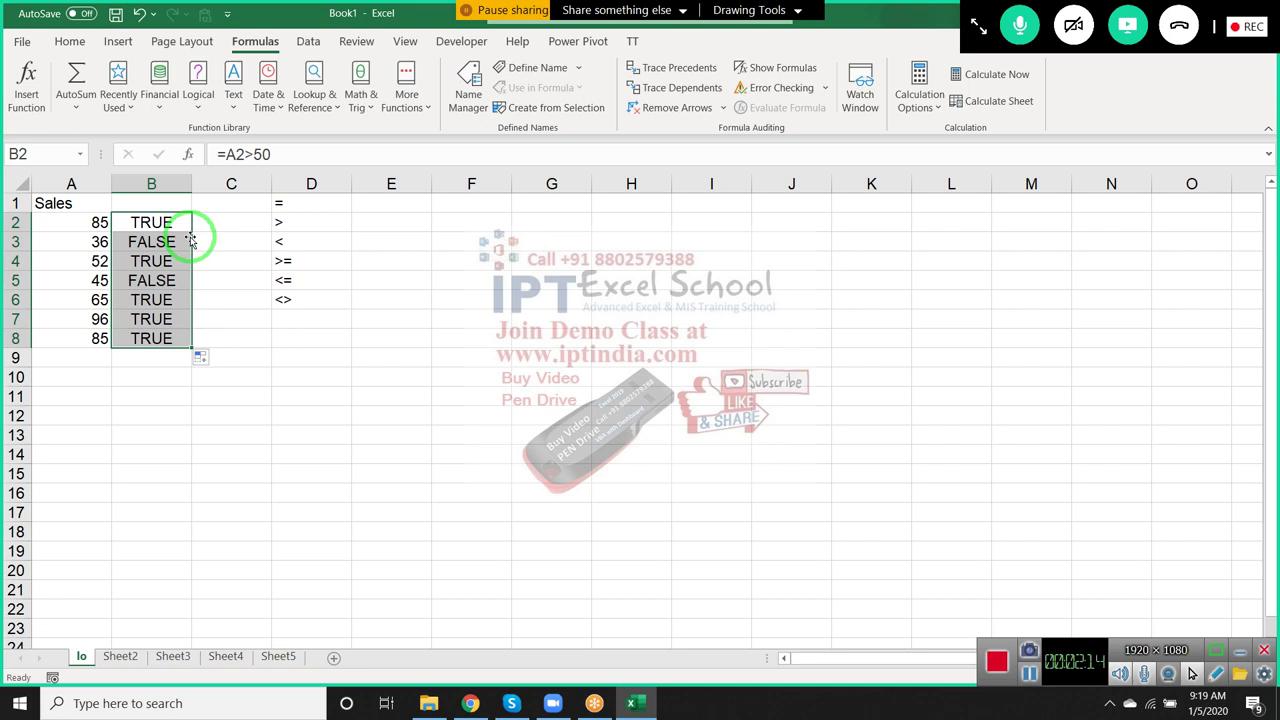
key(Left)
key(Right)
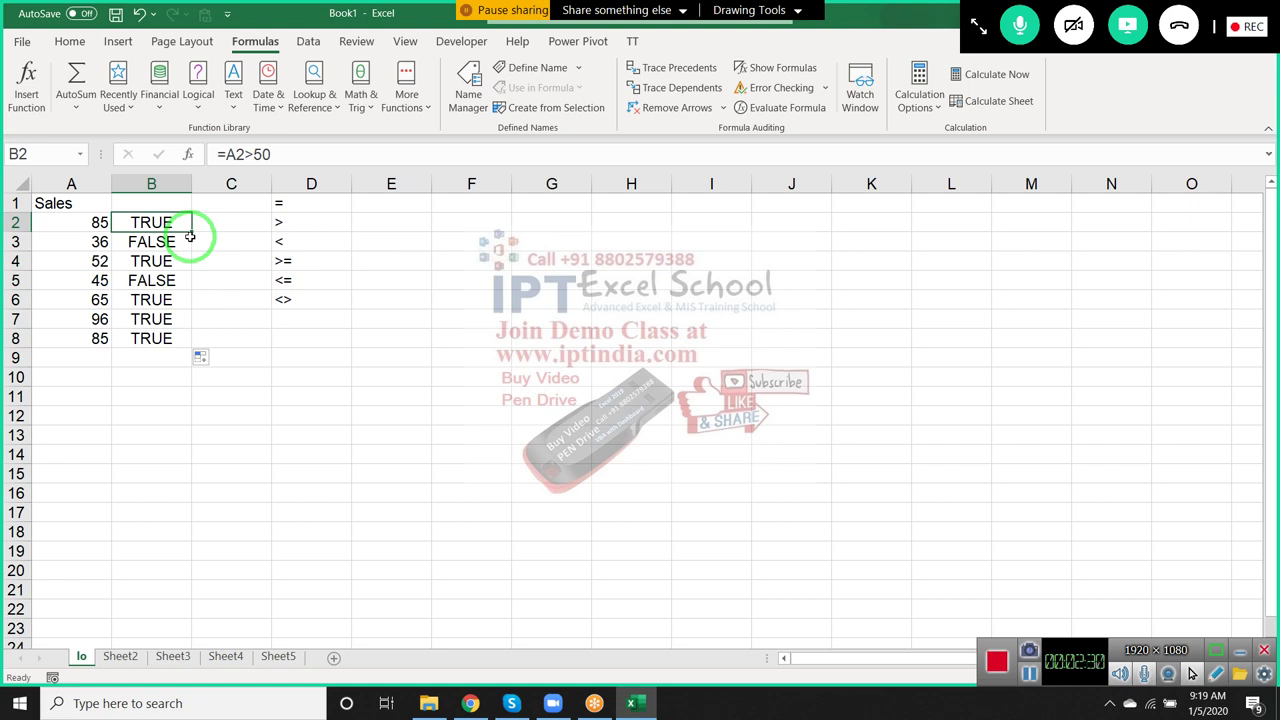
Step: Type =IF(B2,"OK","Pending") into C2 and highlight its OK and Pending arguments
key(Right)
text(=)
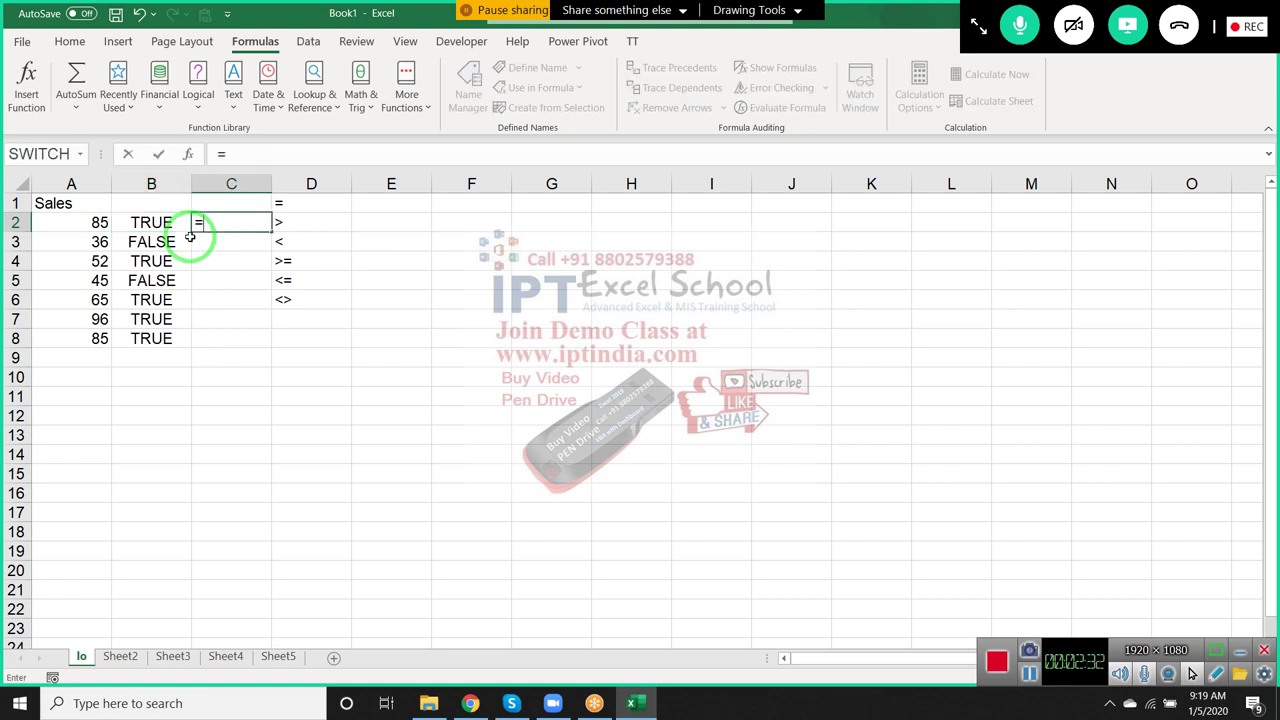
text(IF()
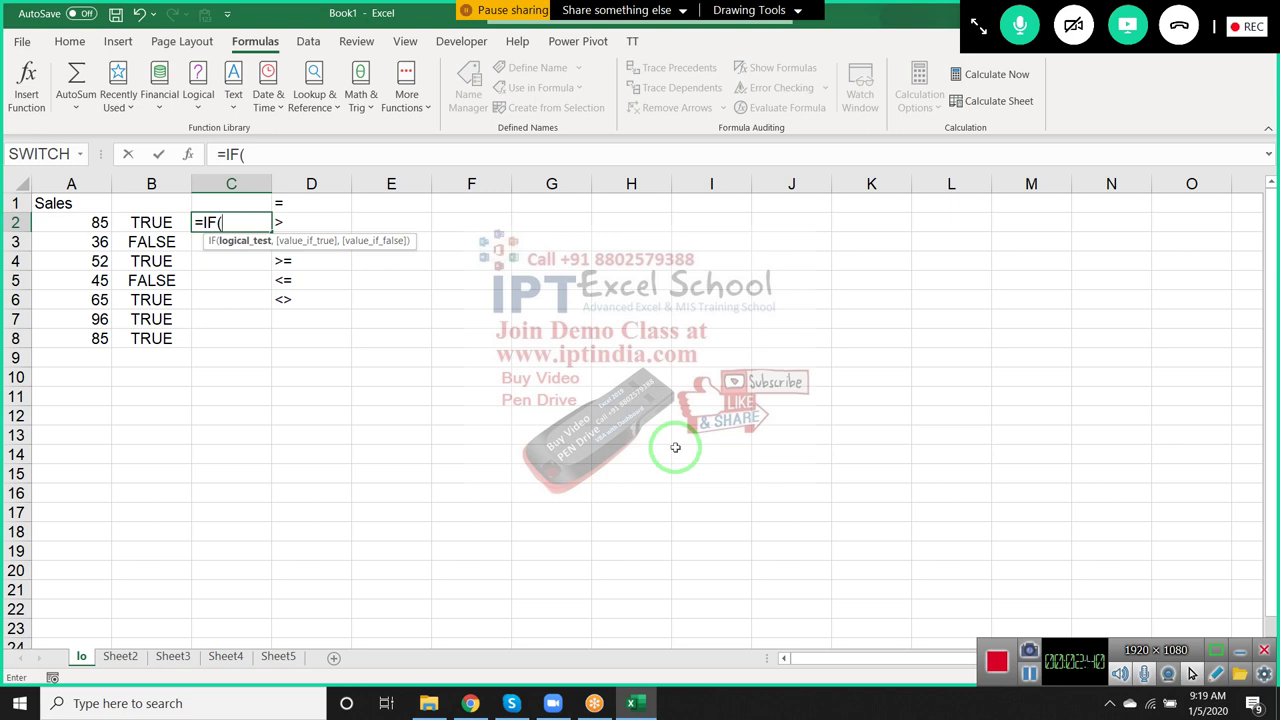
click(1035, 670)
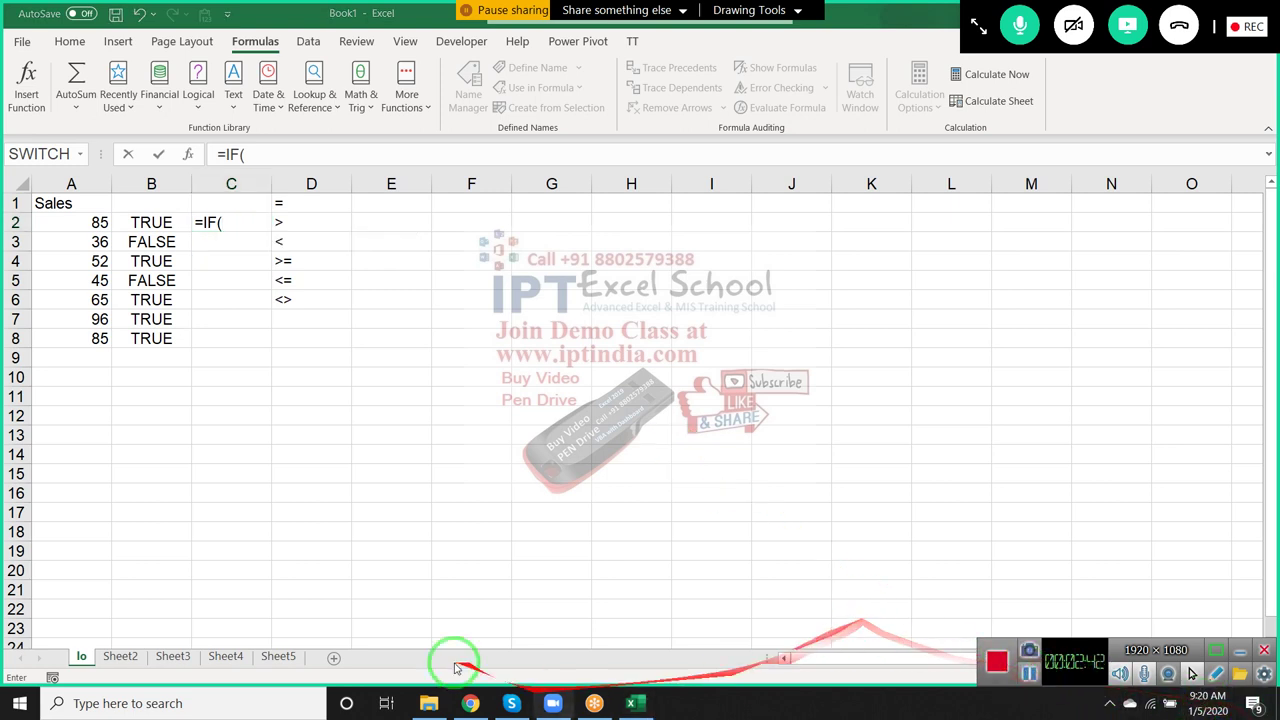
click(152, 222)
text(,)
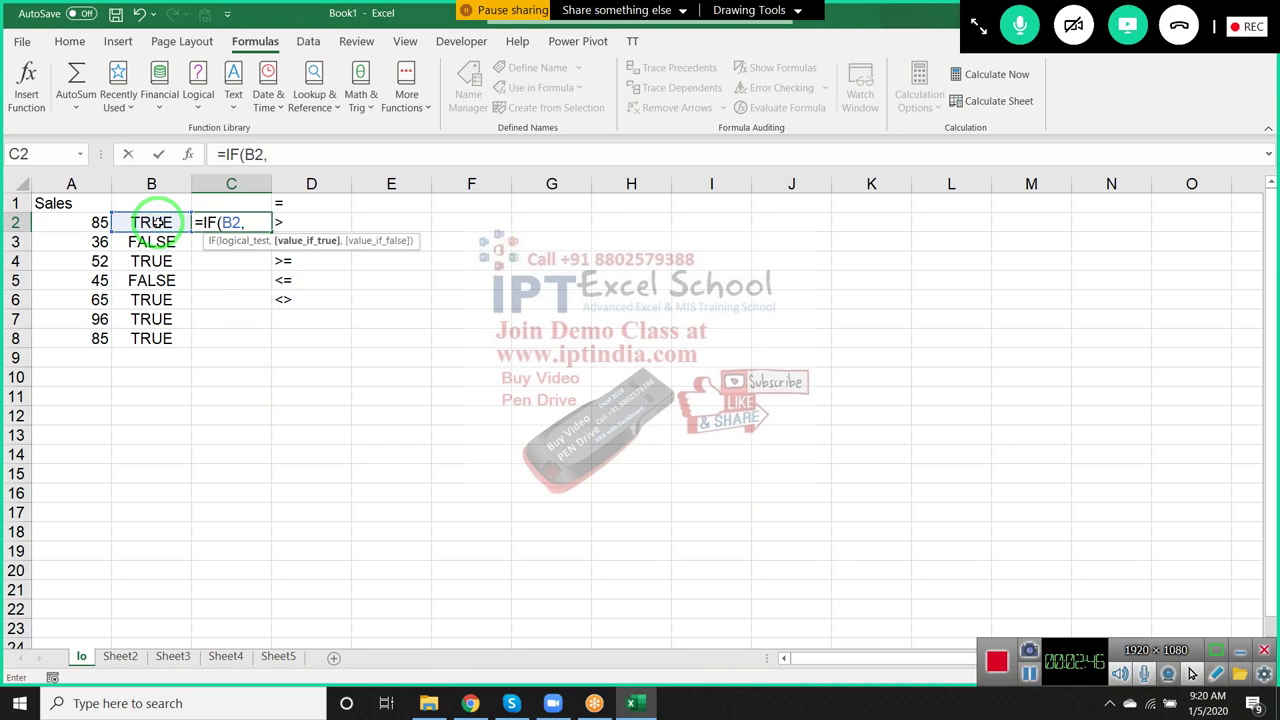
text("OK")
text(,"P)
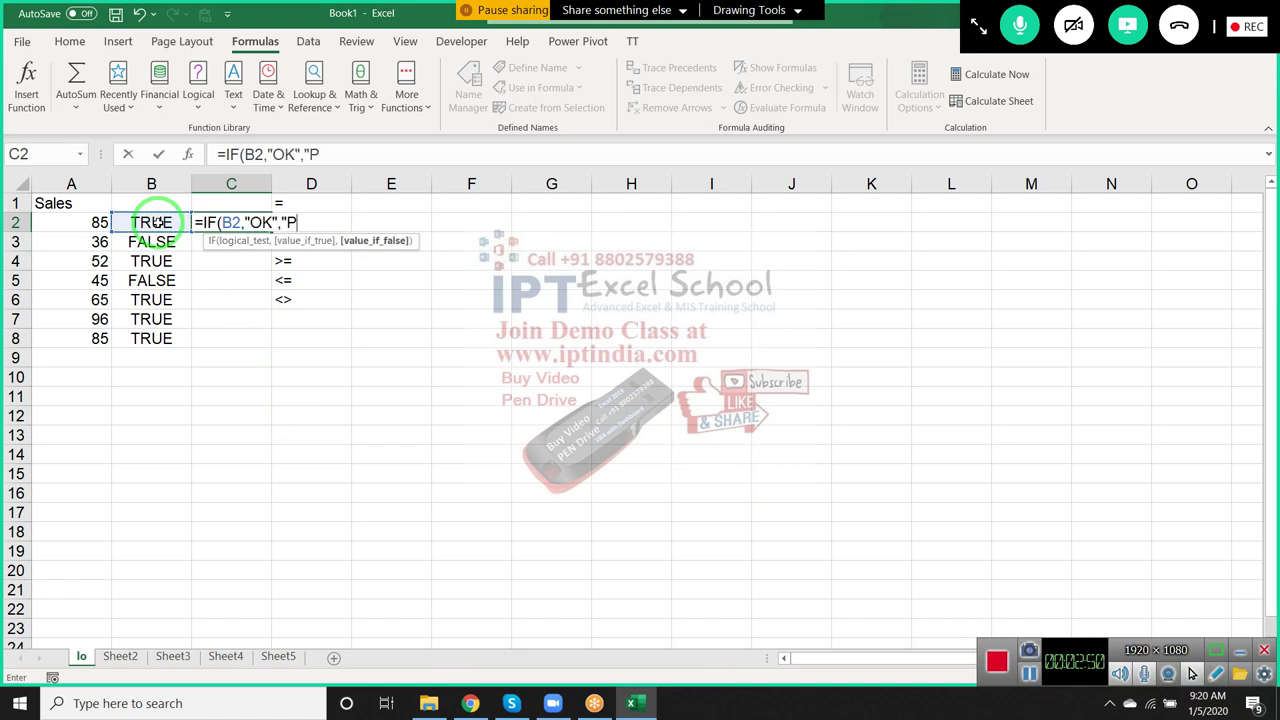
text(end)
text(ing")
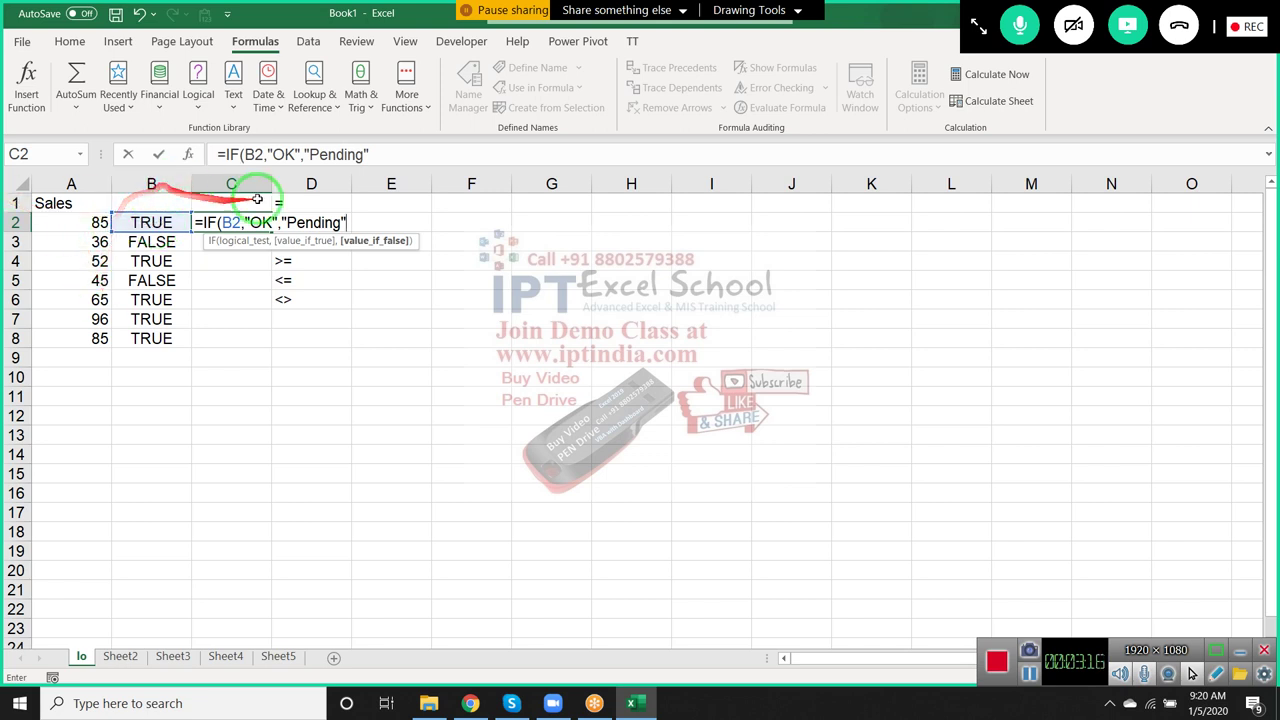
drag(272, 222, 246, 222)
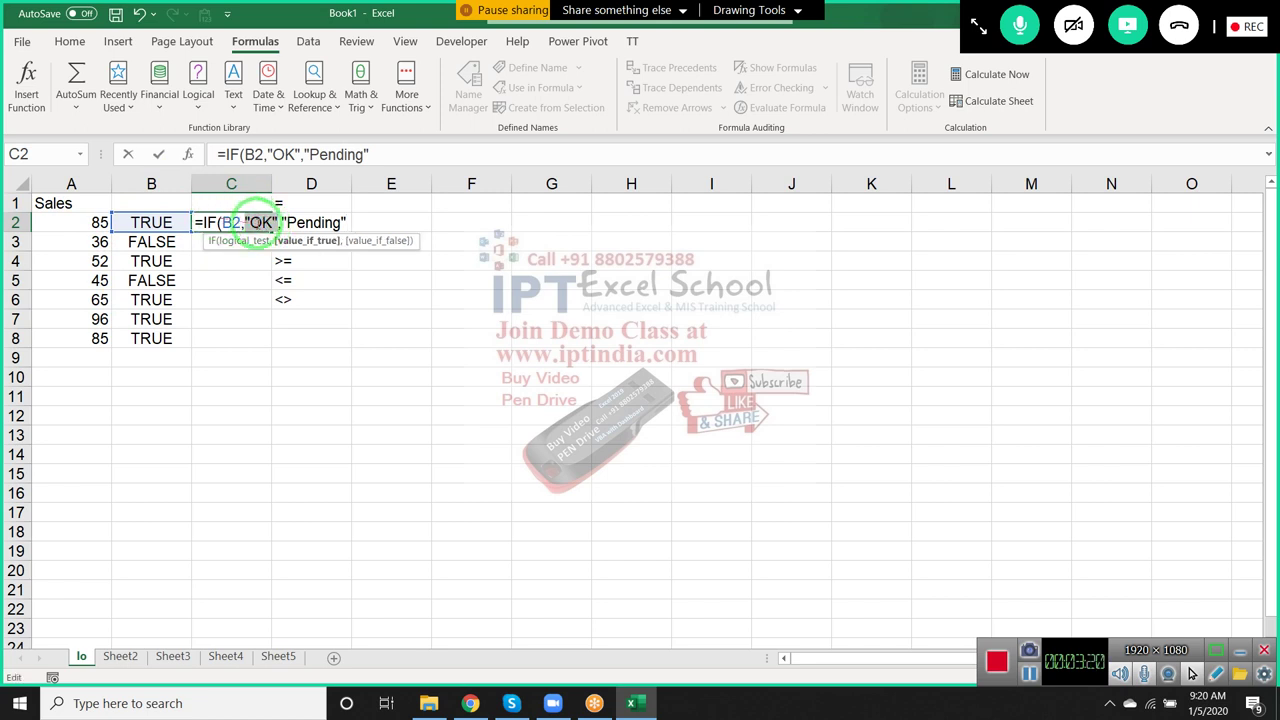
double_click(290, 222)
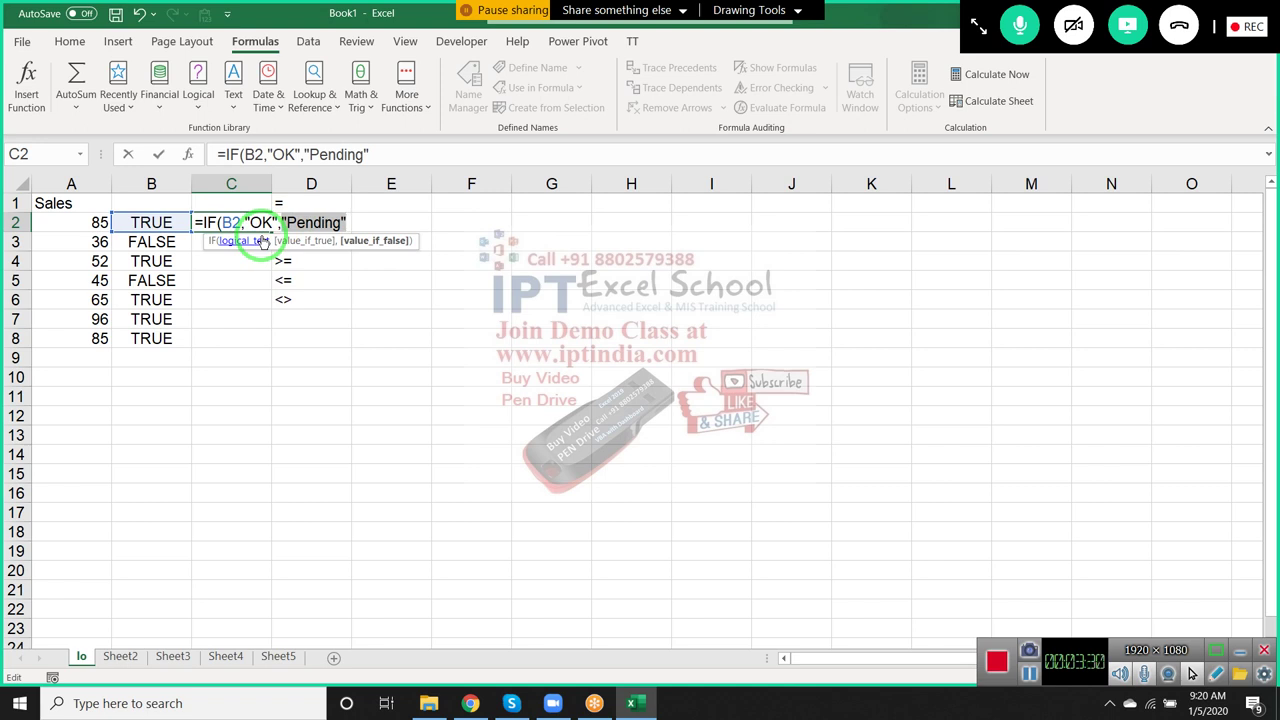
Step: Commit C2's IF formula and enter 1 and 0 in E2:E3
key(ctrl+Return)
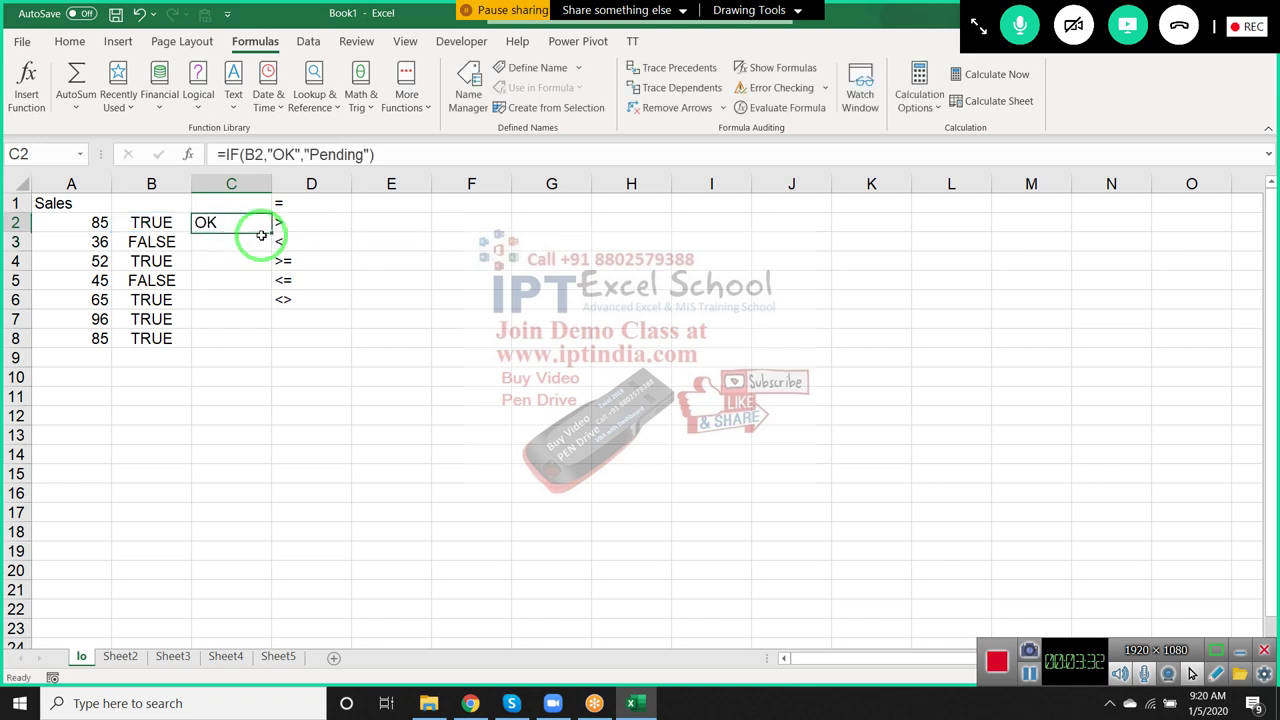
key(Right)
key(Right)
text(0)
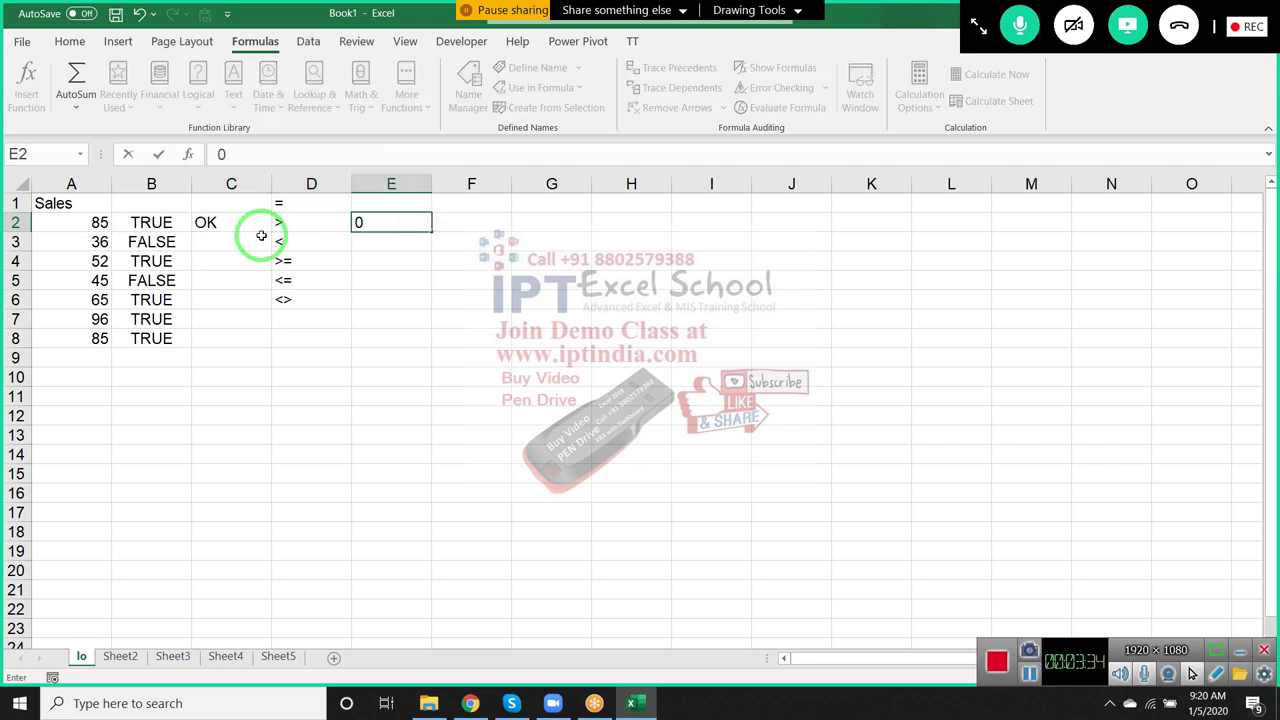
key(Return)
text(1)
key(Return)
key(Up)
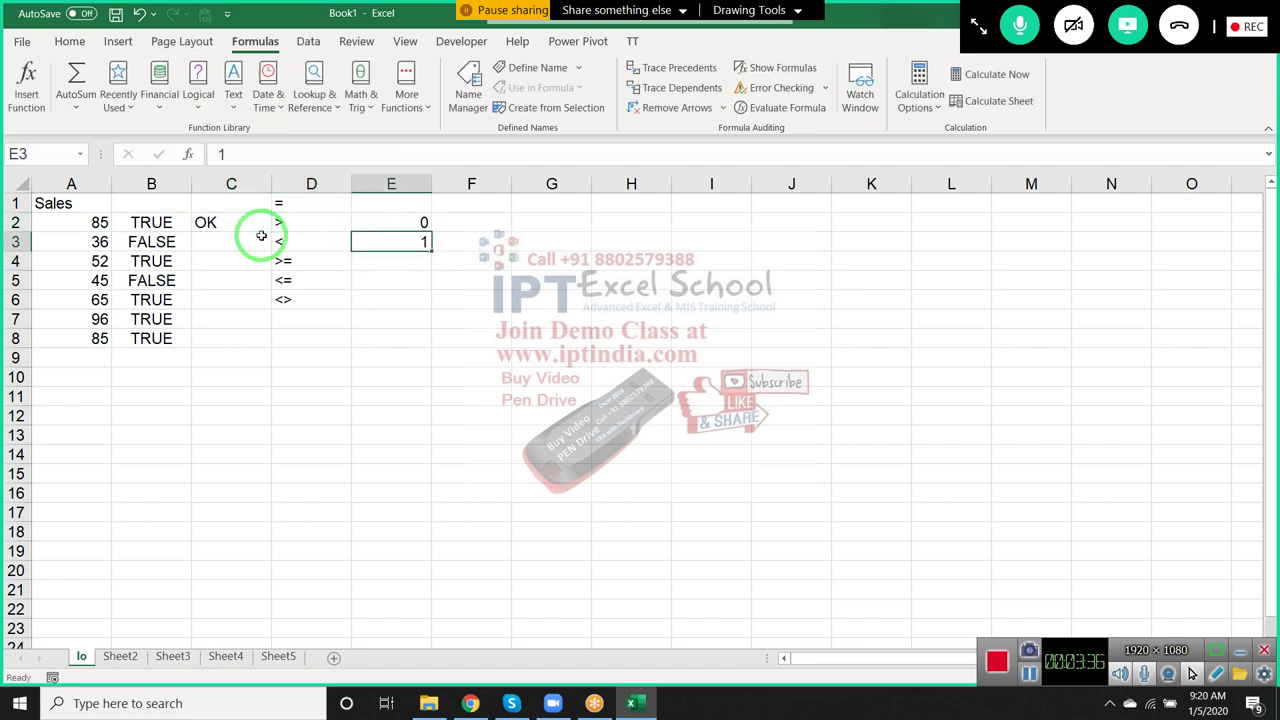
key(Up)
text(1)
key(Return)
key(Down)
key(Up)
key(Up)
key(Right)
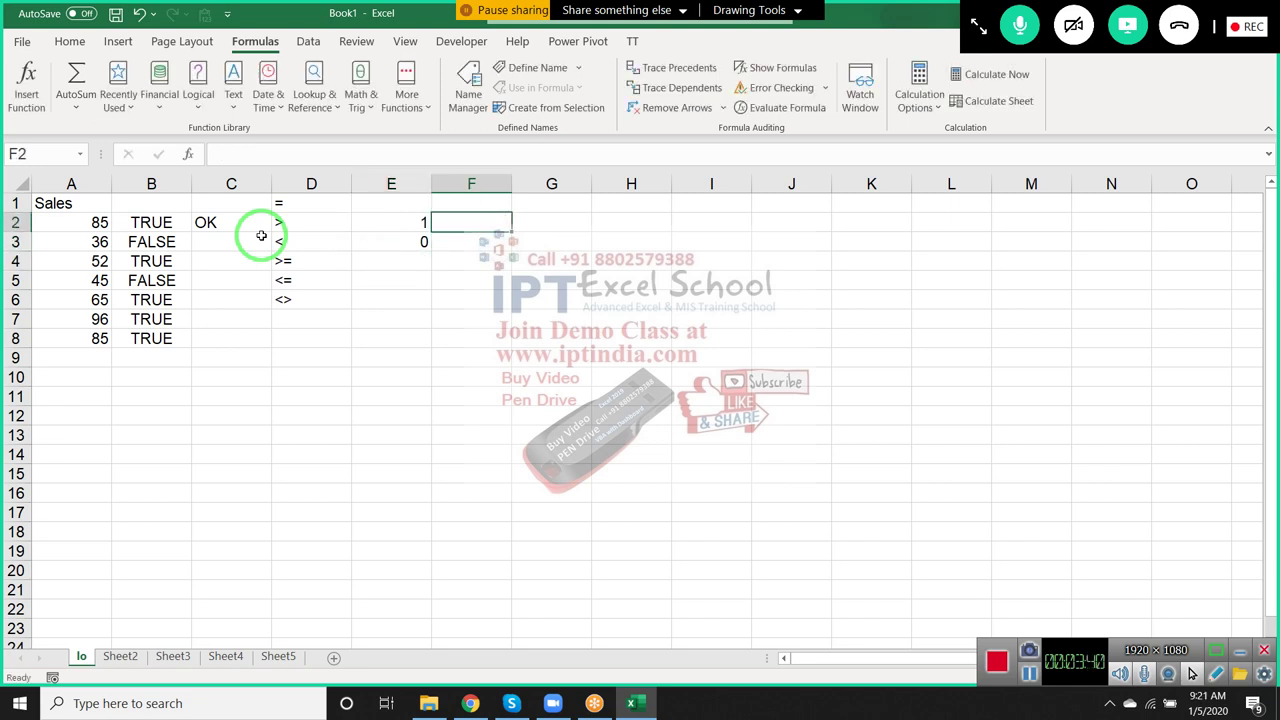
Step: Enter TRUE in F2 and FALSE in F3, undoing the automatic fill below
text(True)
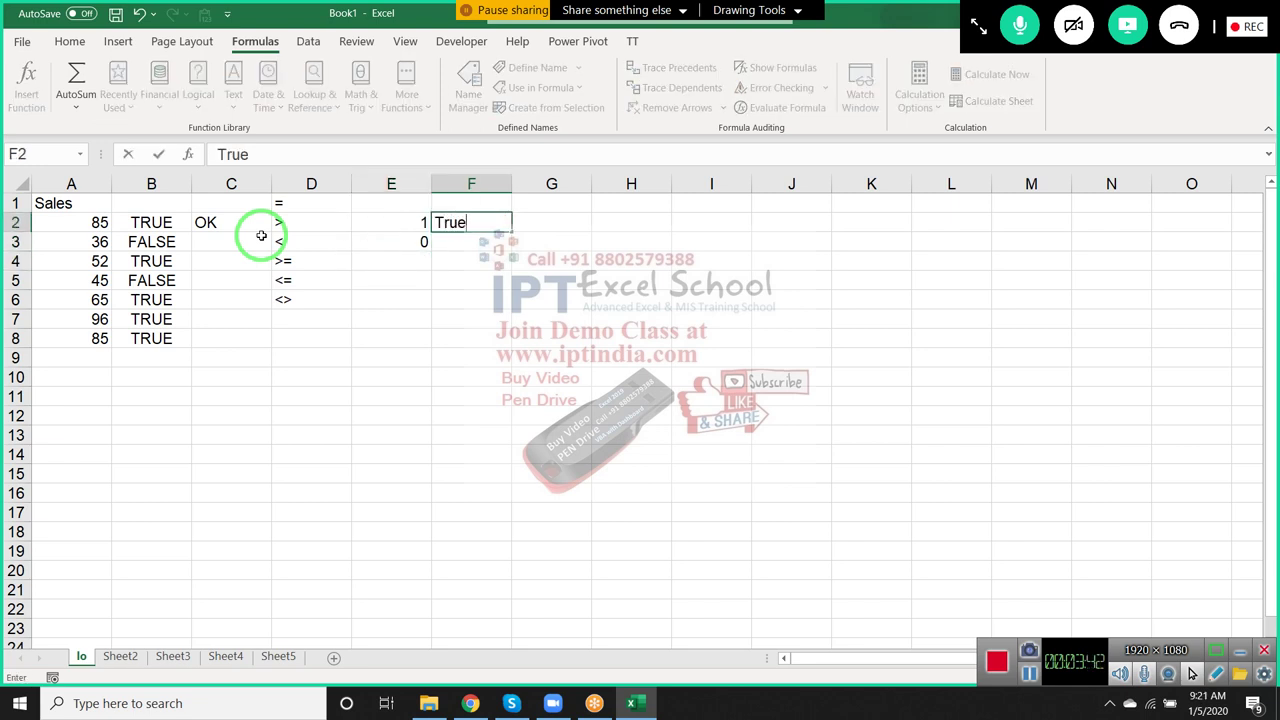
key(Return)
text(fa)
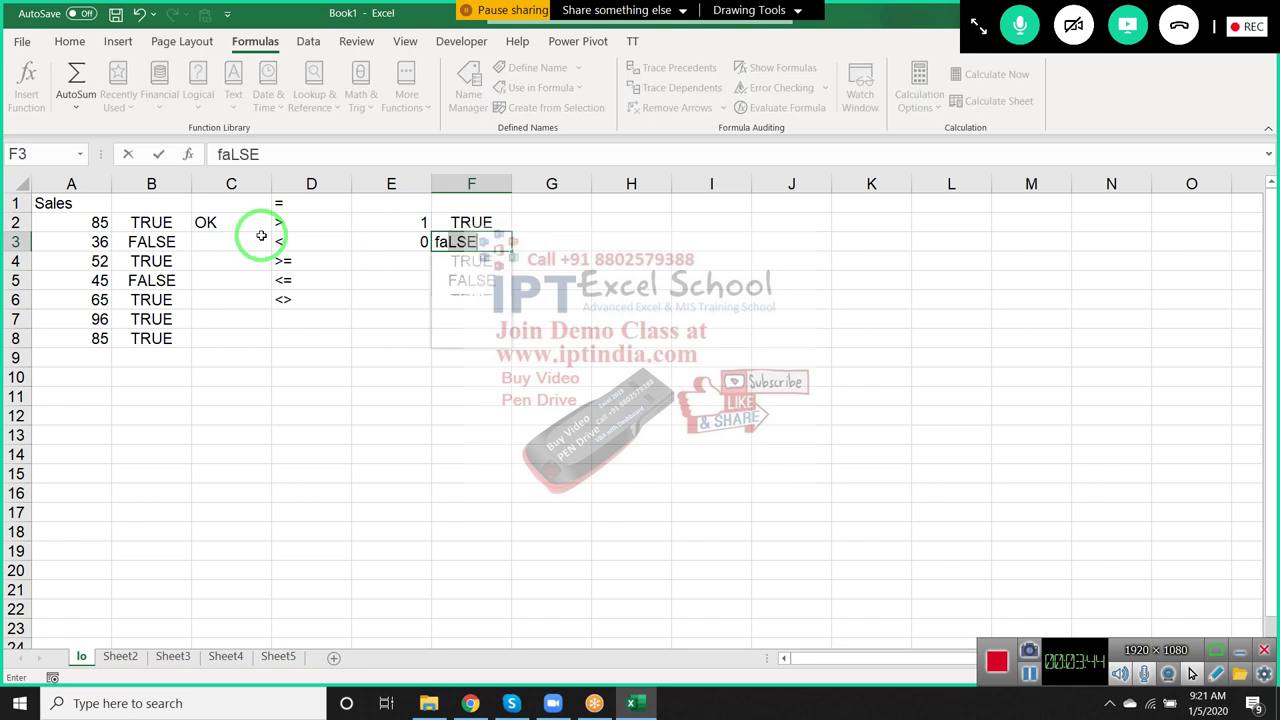
text(se)
key(BackSpace)
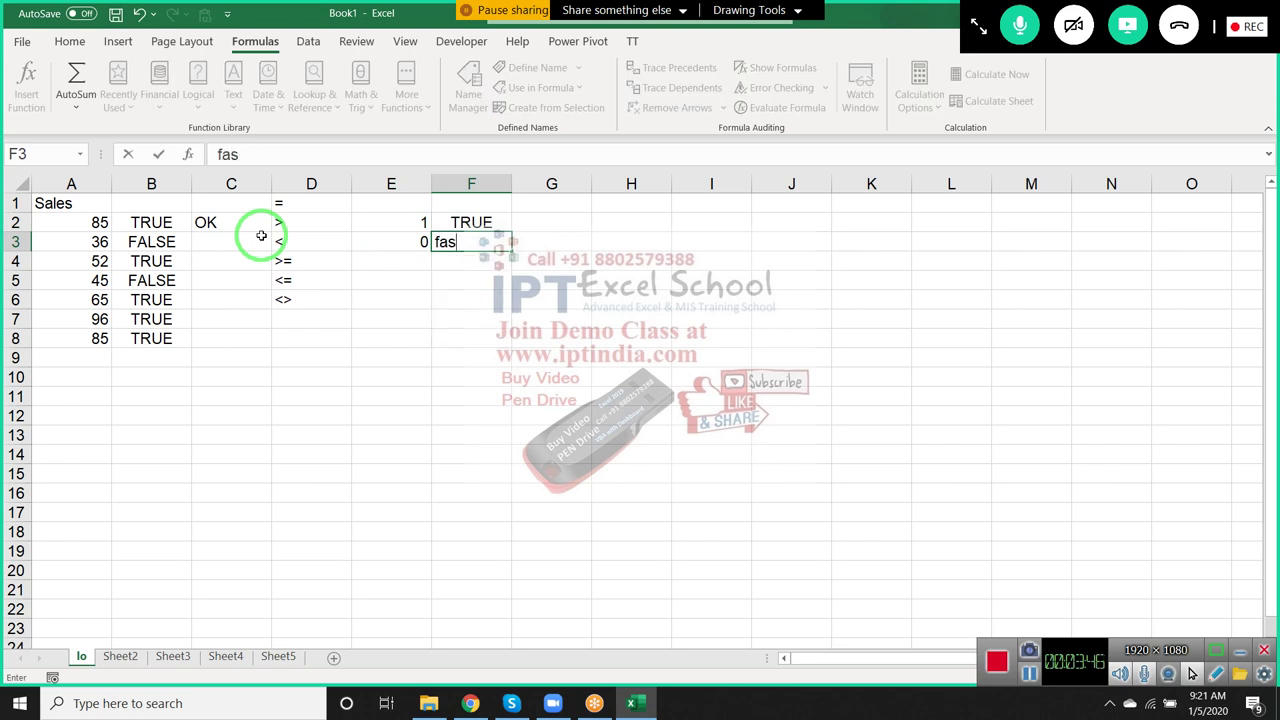
key(BackSpace)
text(lse)
key(Tab)
key(Down)
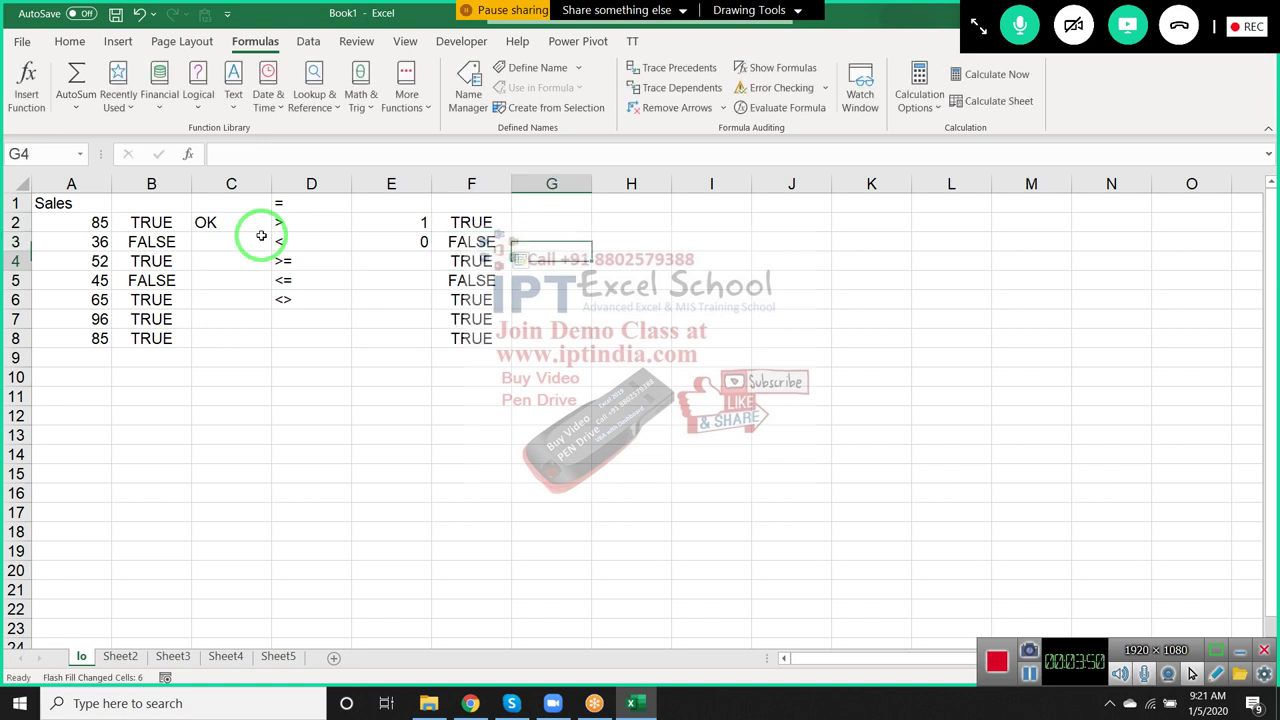
key(Left)
key(ctrl+z)
Step: Enter =F2+F3 in F4, which returns 1
key(Down)
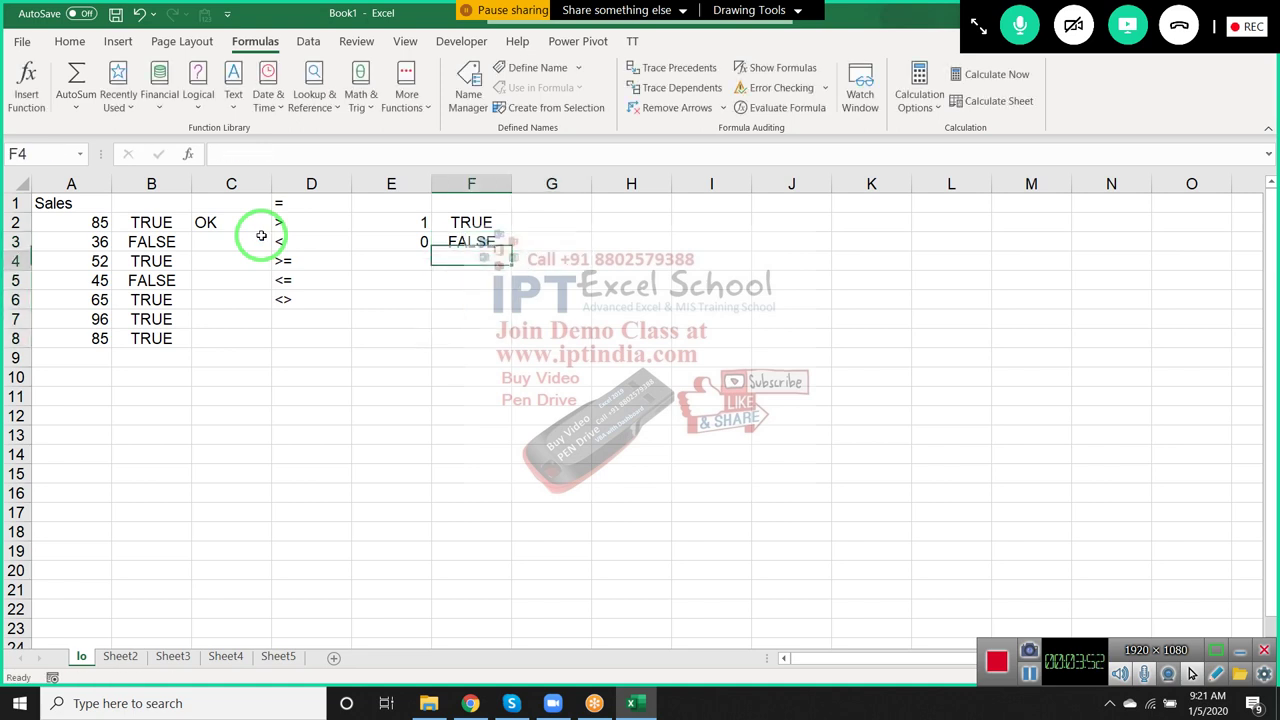
text(=)
key(Up)
key(Up)
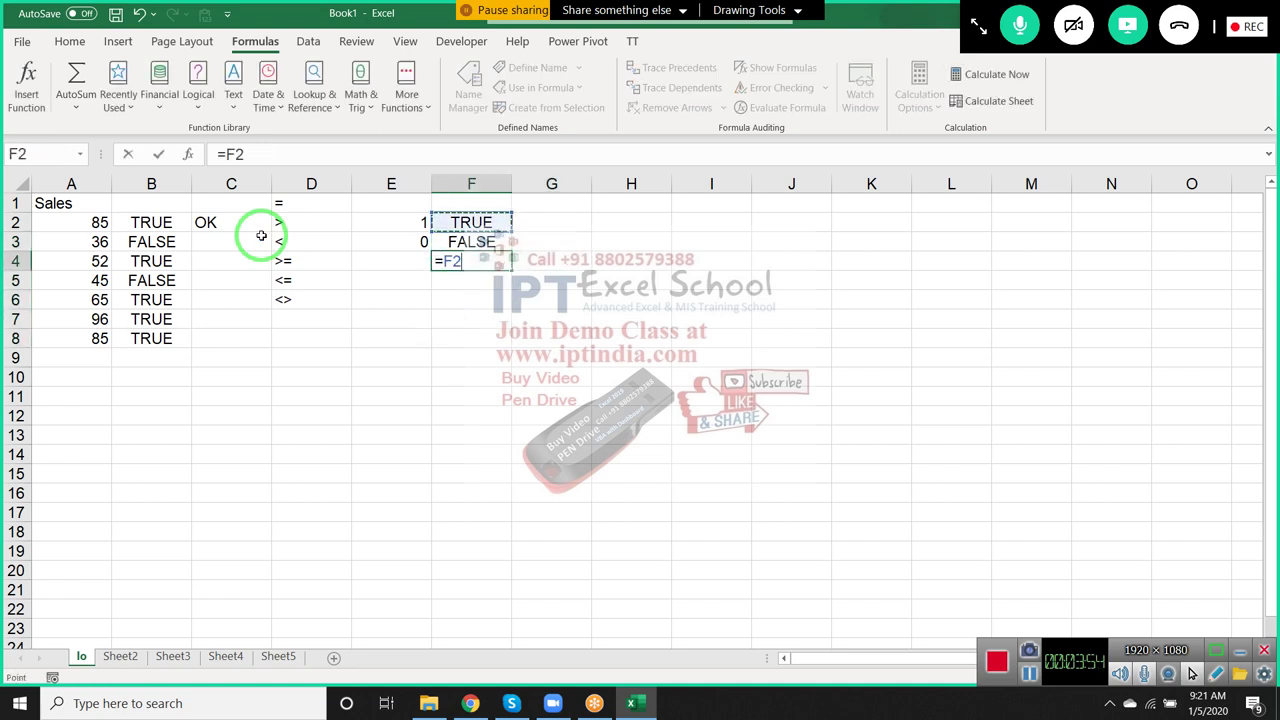
text(+)
key(Up)
key(Return)
key(Up)
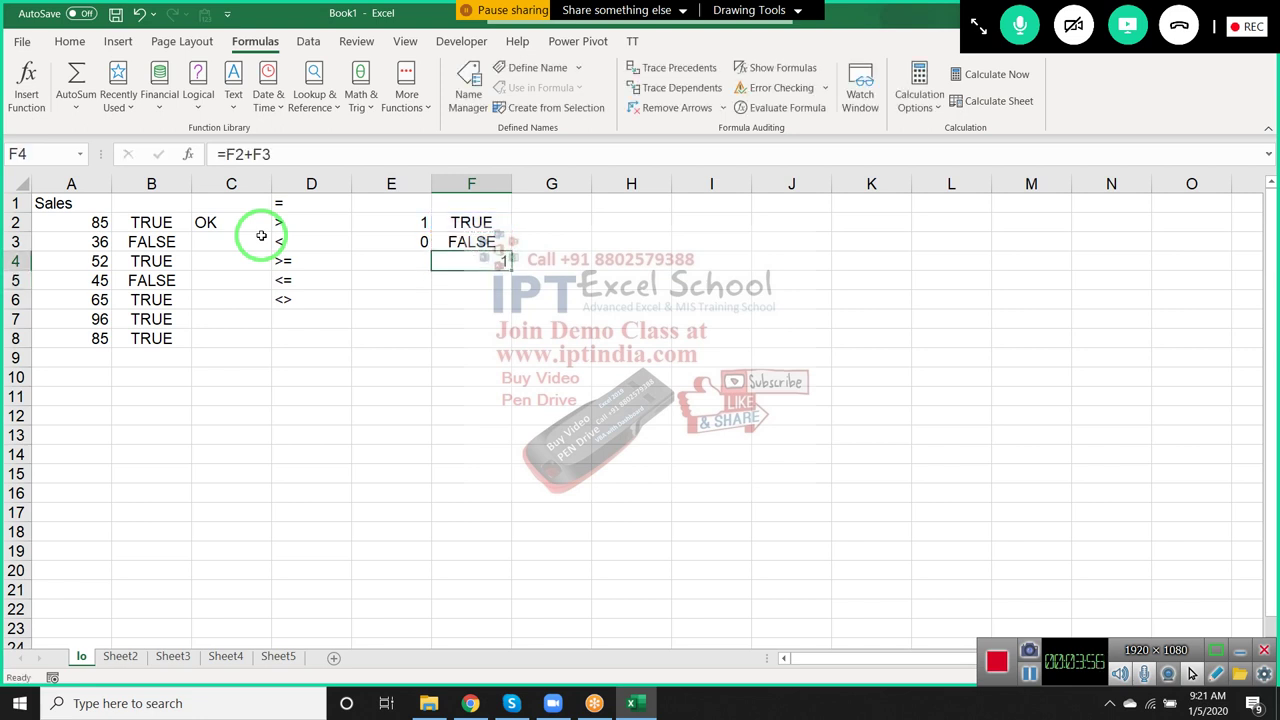
key(Up)
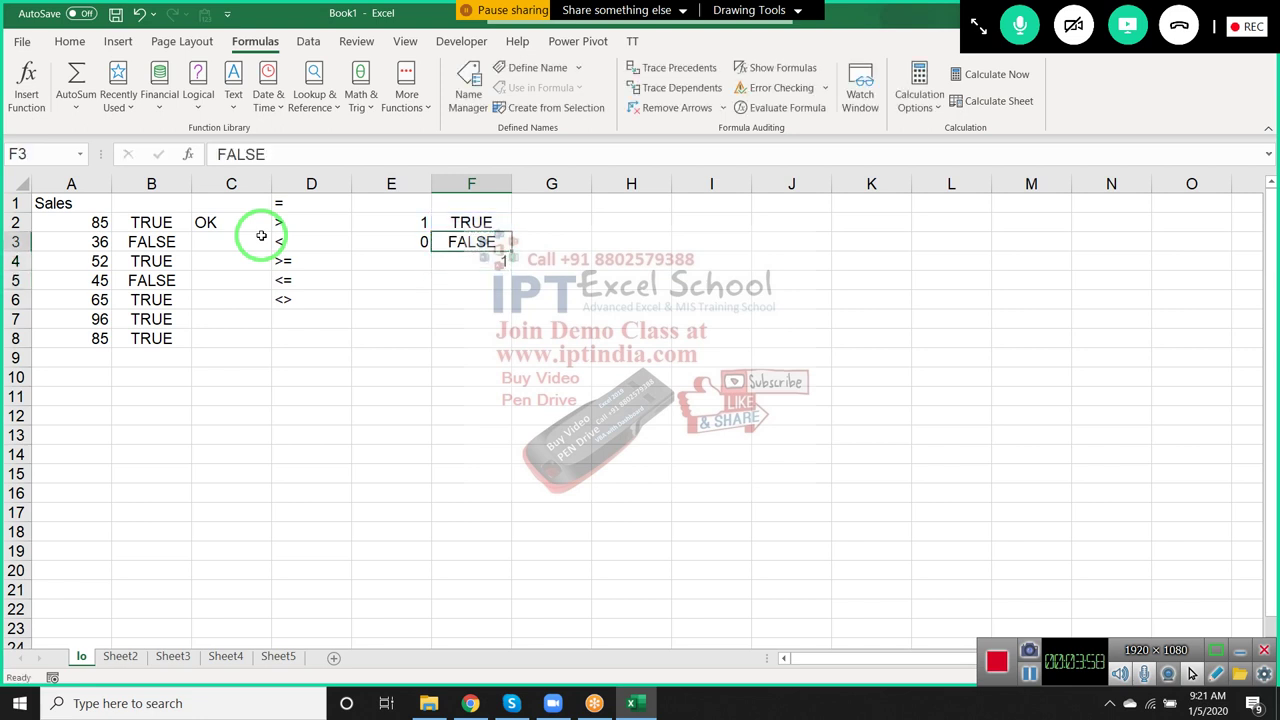
Step: Briefly change F3 to TRUE to see the sum change, then restore FALSE
text(TRUE)
key(ctrl+Return)
key(ctrl+s)
key(Escape)
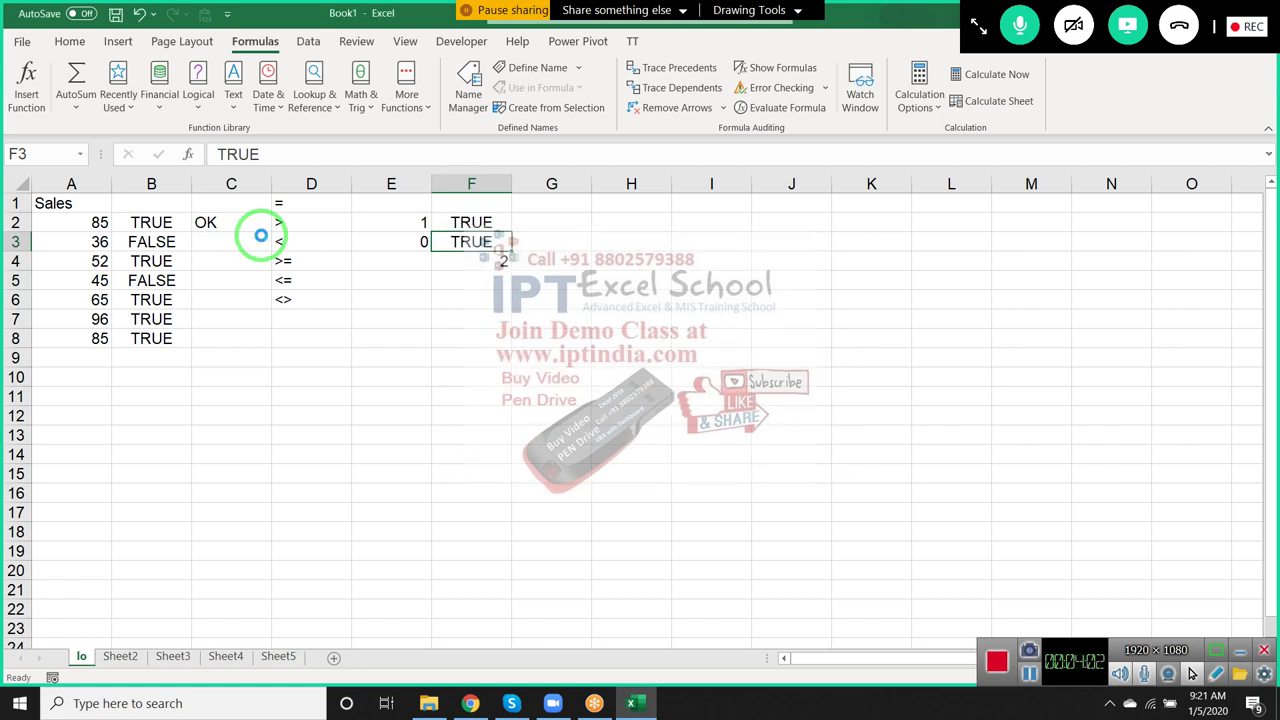
text(FALSE)
key(ctrl+Return)
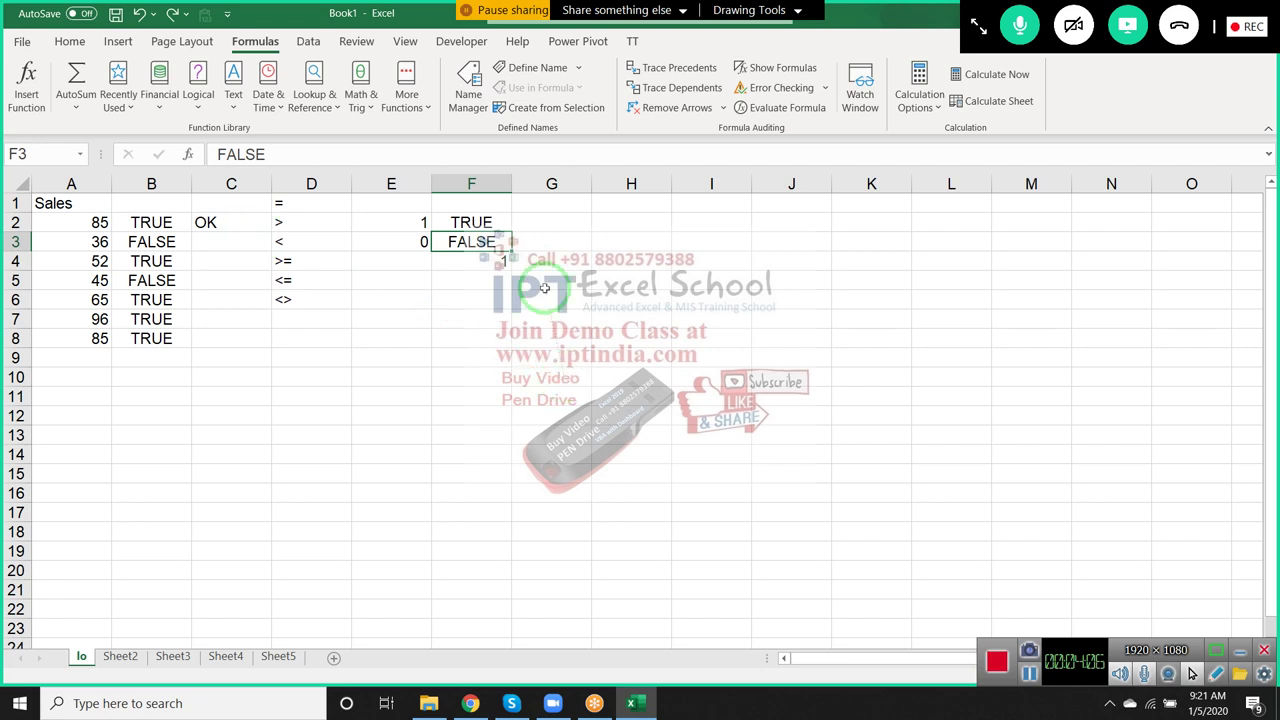
mouse_move(456, 222)
mouse_down()
mouse_move(418, 221)
mouse_move(414, 240)
mouse_up()
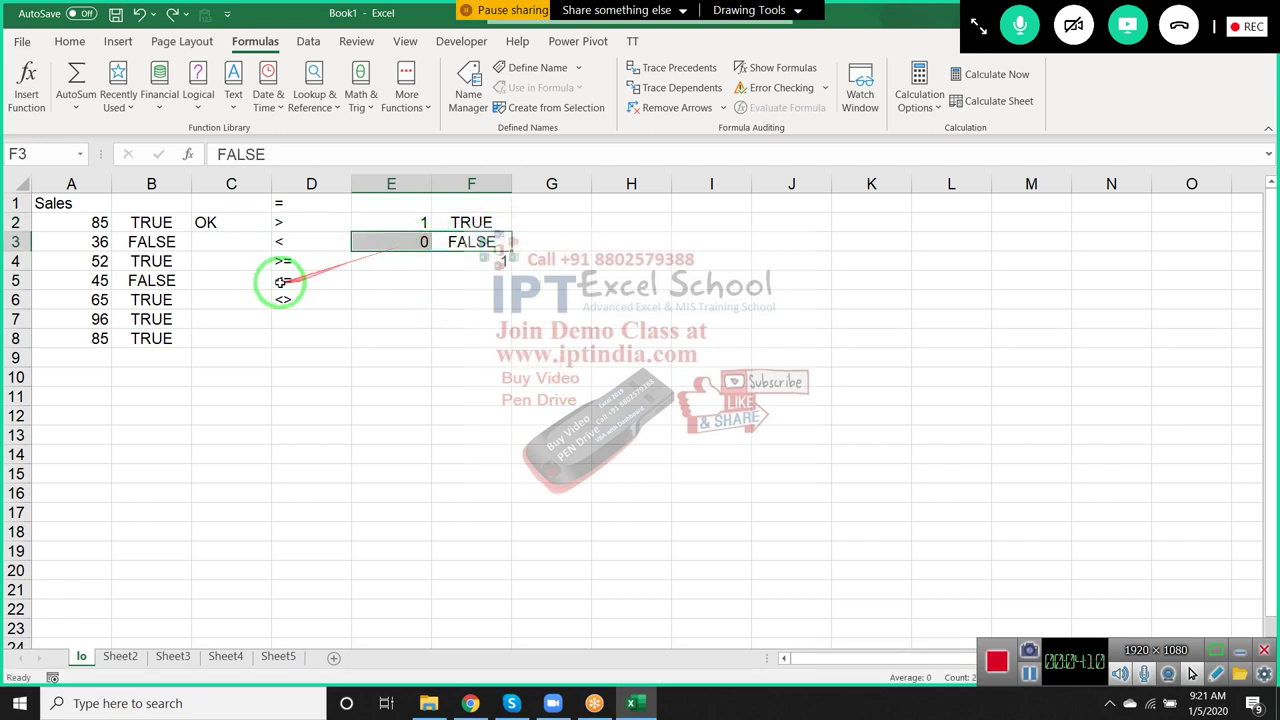
Step: Inspect C2's IF formula and the TRUE/FALSE results in column B
click(227, 228)
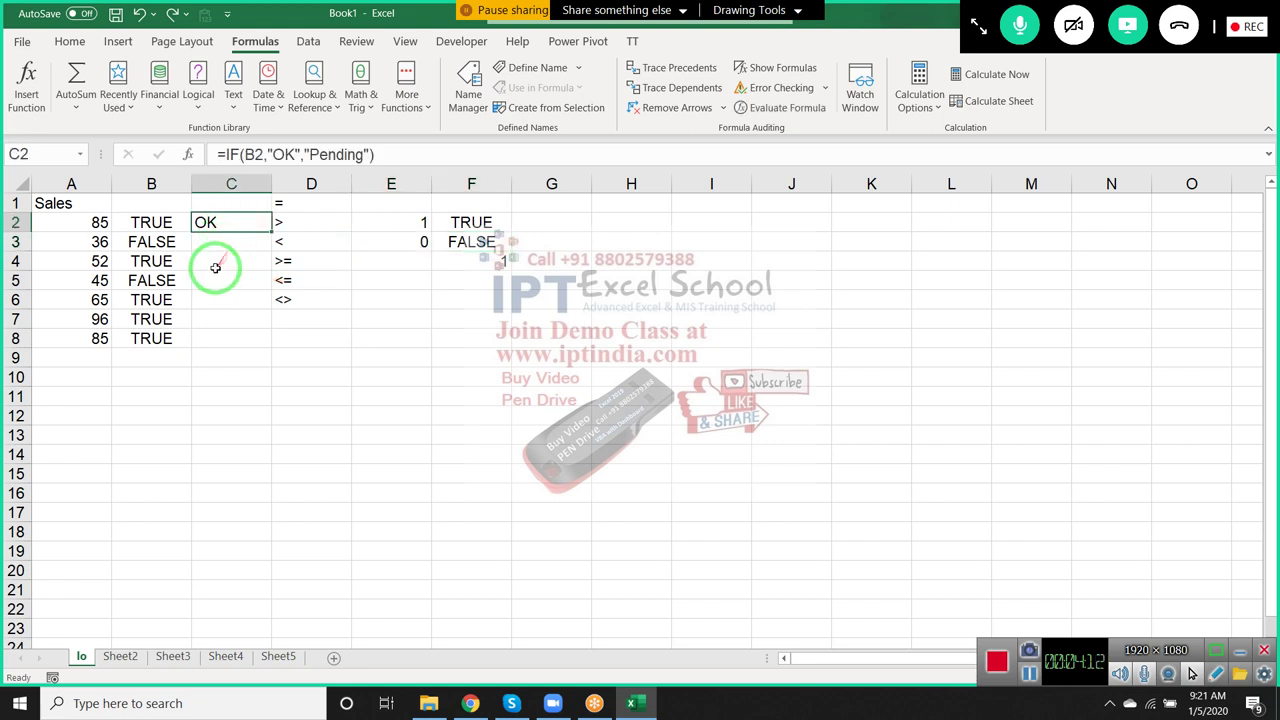
click(218, 249)
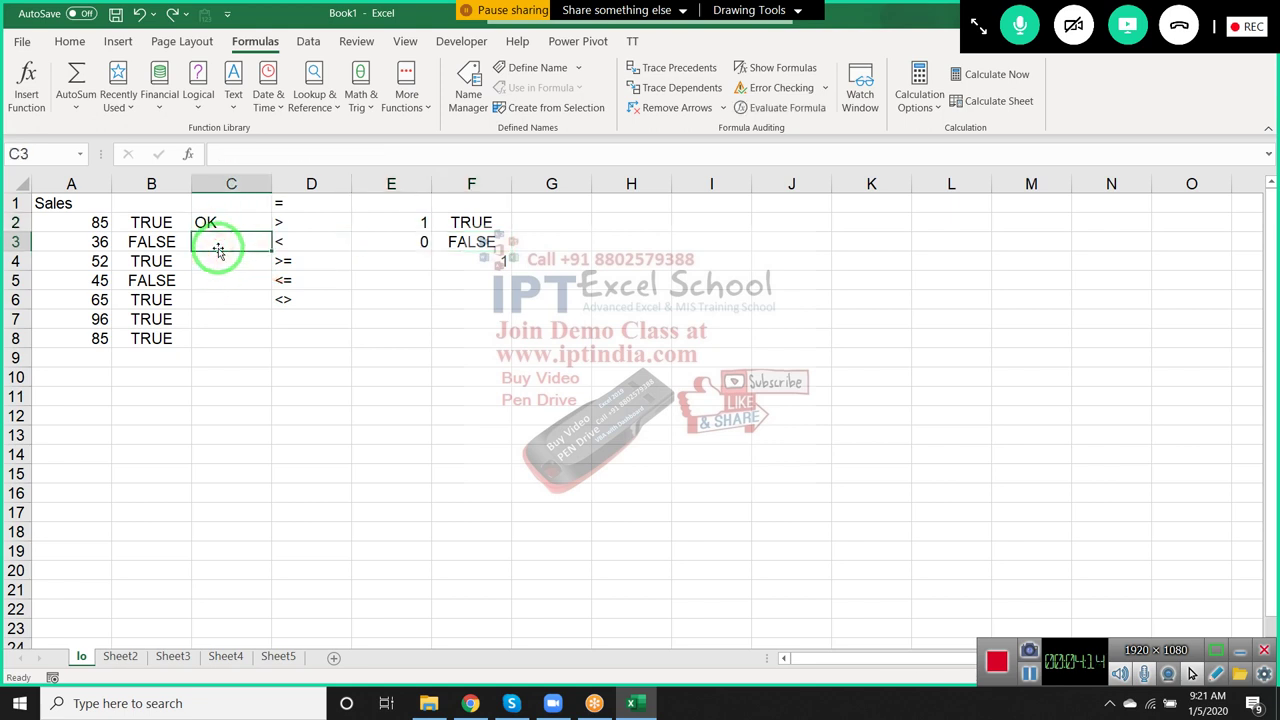
mouse_move(165, 226)
mouse_down()
mouse_move(156, 361)
mouse_move(156, 338)
mouse_up()
click(210, 242)
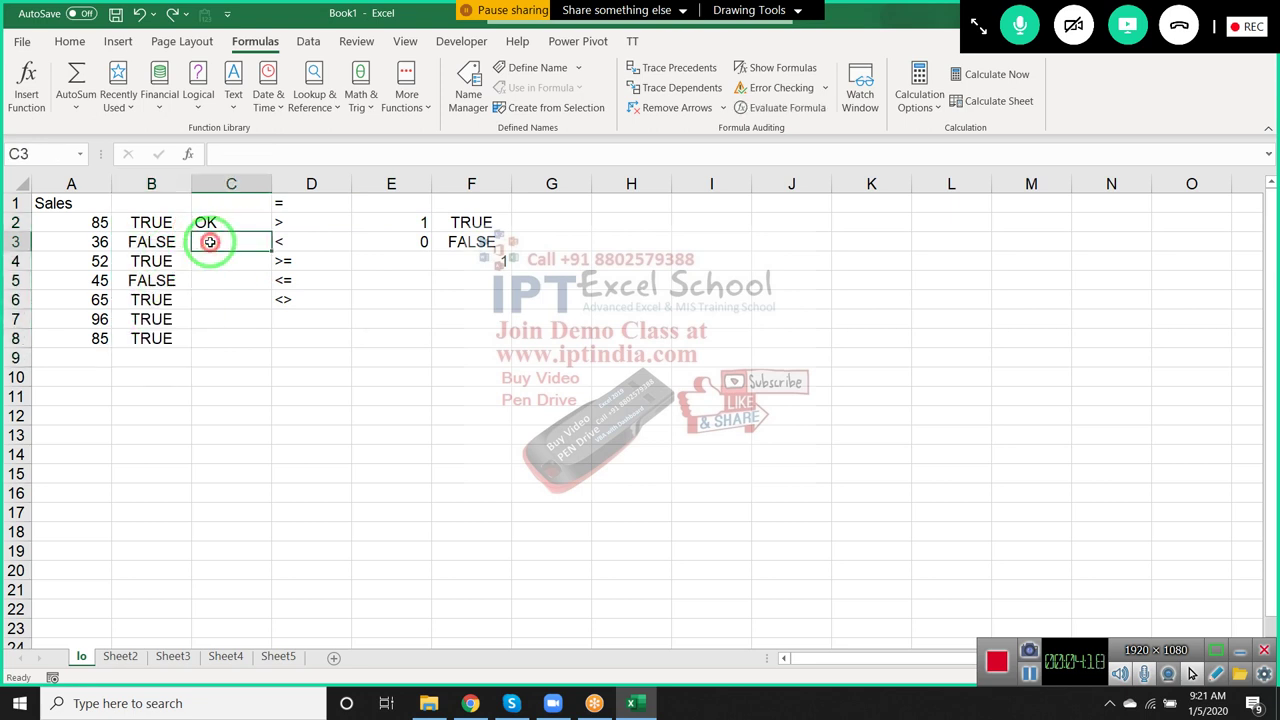
Step: Start =IF(A3>50 in C3 and highlight the A3 reference
text(=if)
key(Tab)
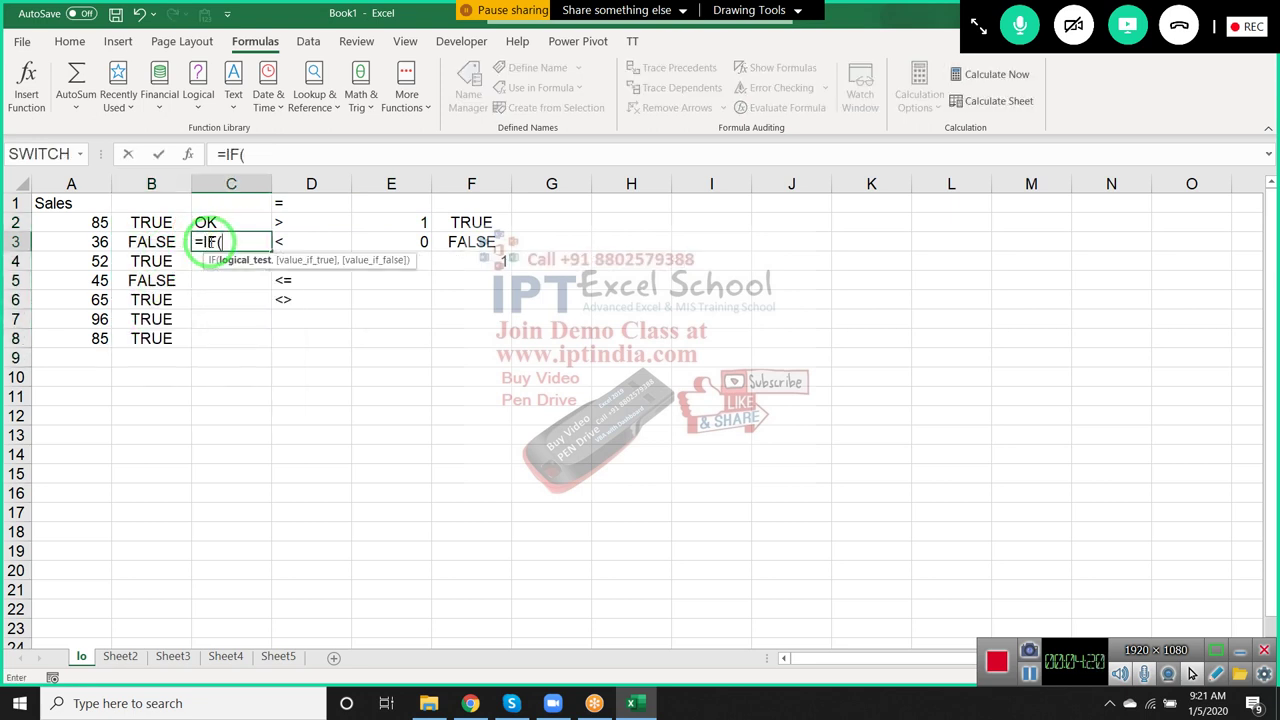
key(Left)
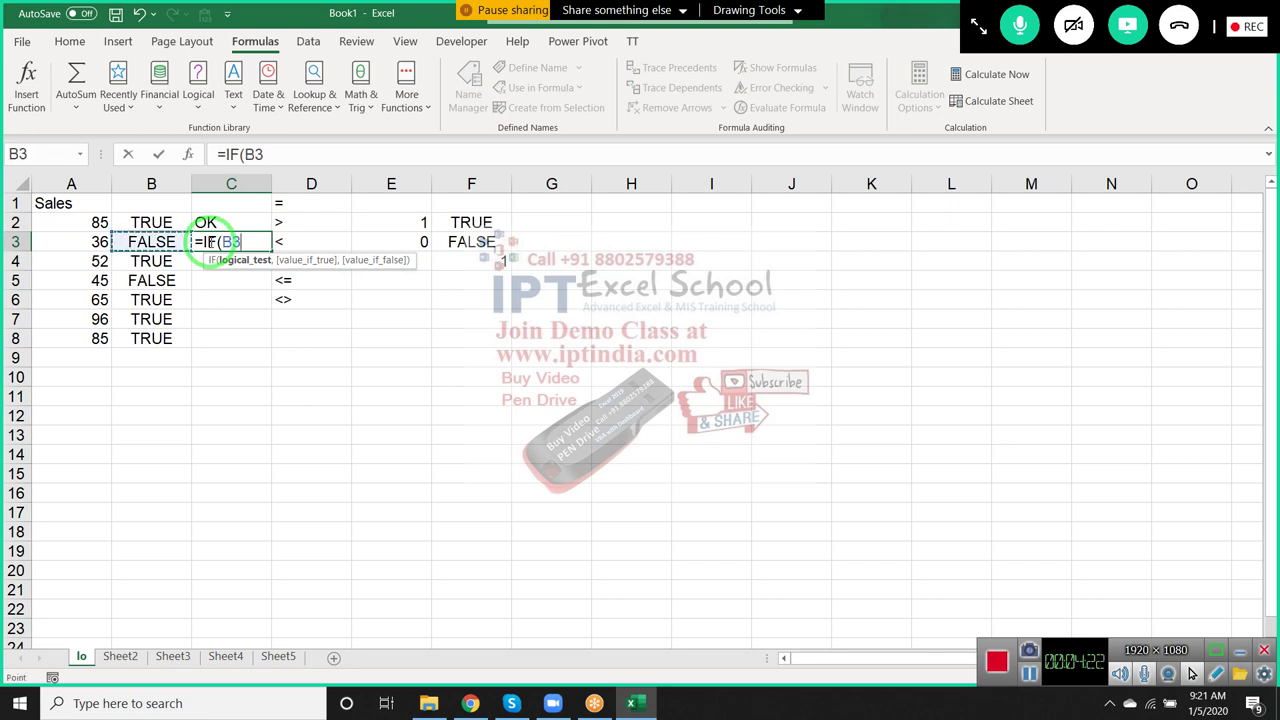
key(Left)
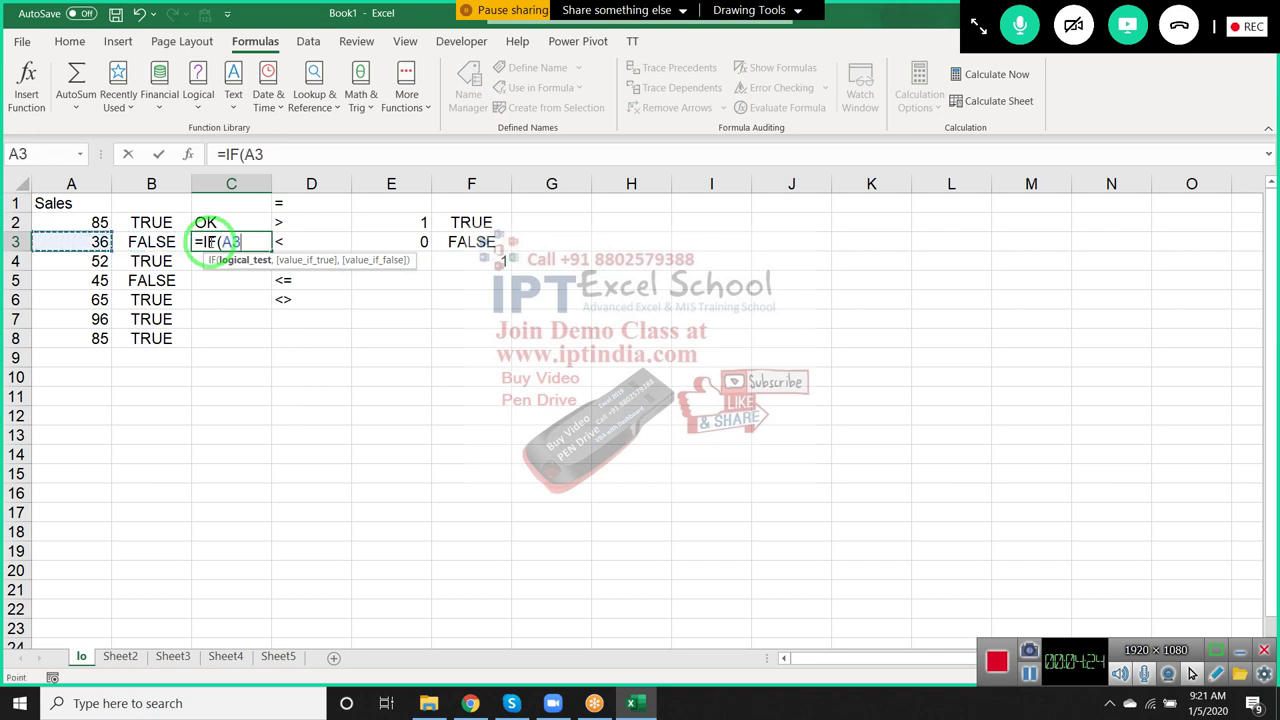
text(>50)
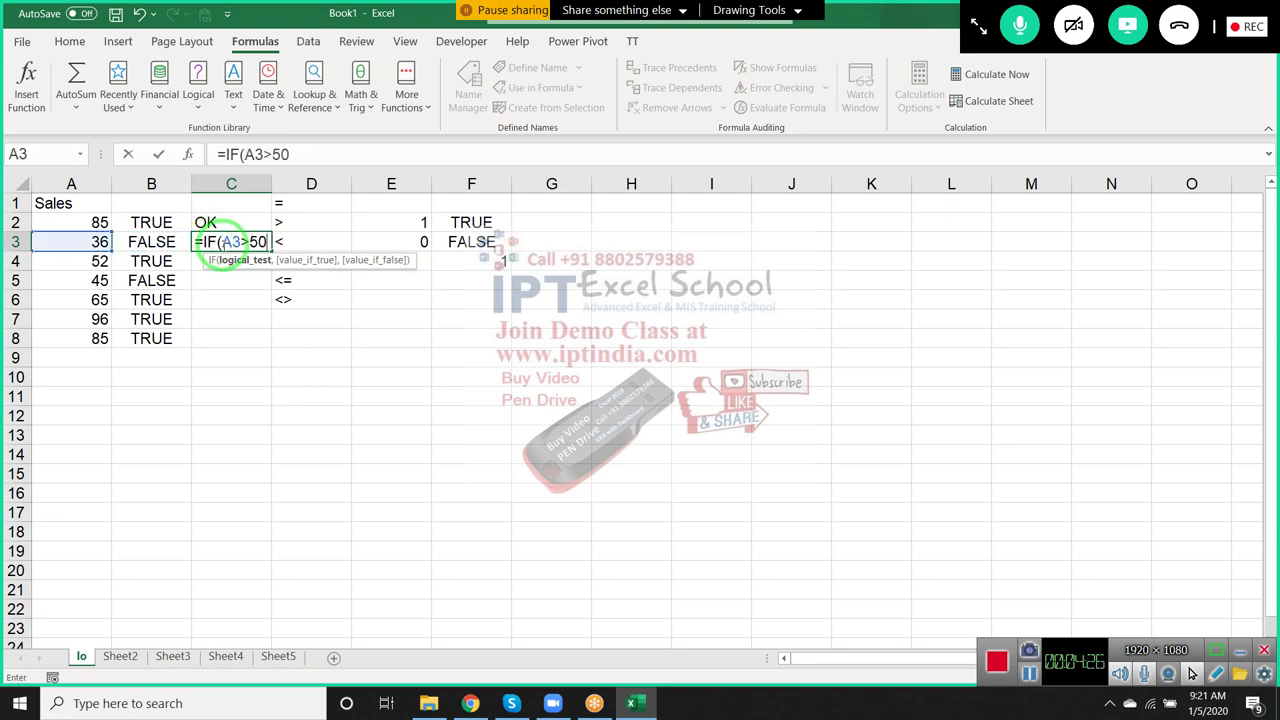
mouse_move(226, 242)
mouse_down()
mouse_move(247, 247)
mouse_move(218, 238)
mouse_up()
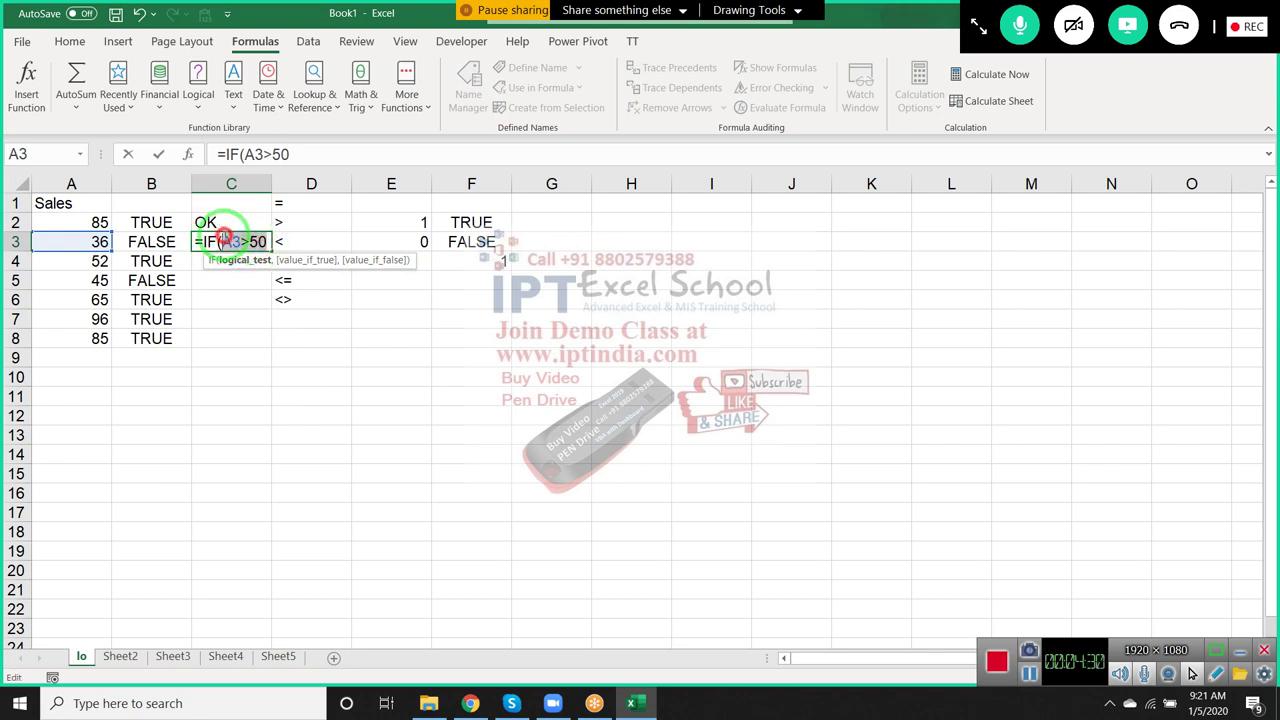
drag(218, 240, 223, 242)
Step: Cancel C3's unfinished IF formula and select the =, > and < operators in D1:D3
key(Escape)
key(Up)
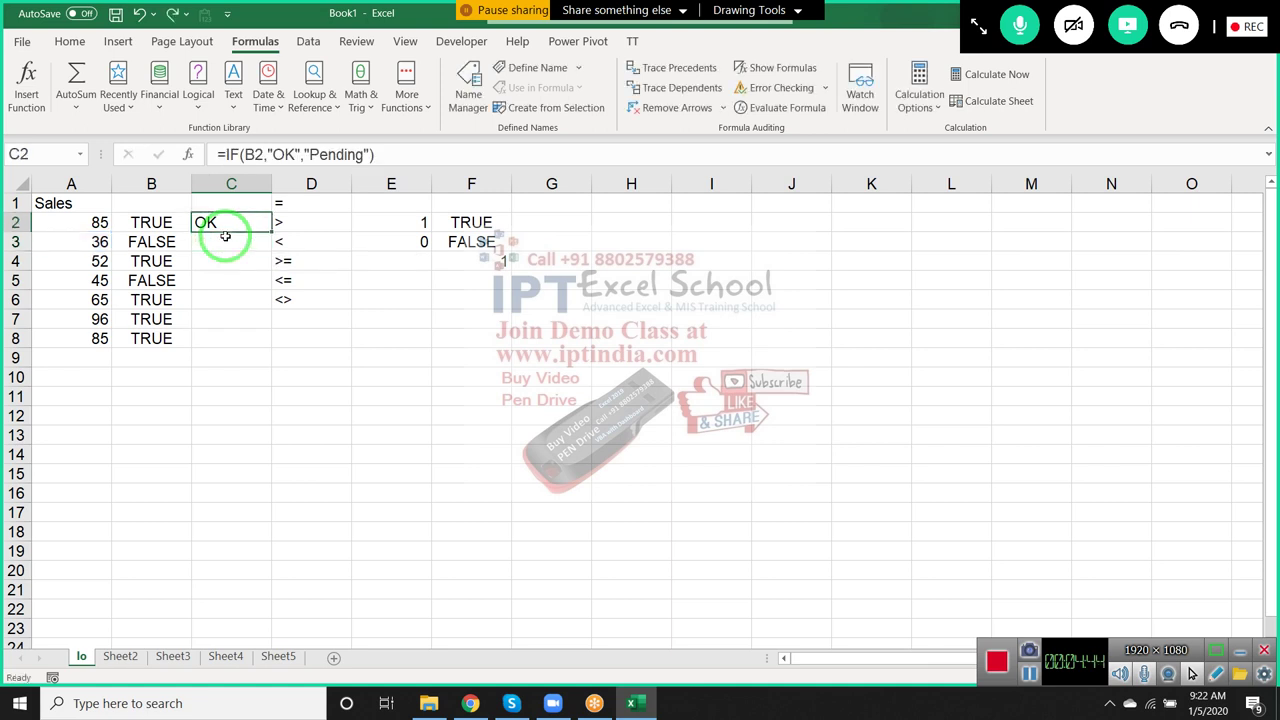
key(Up)
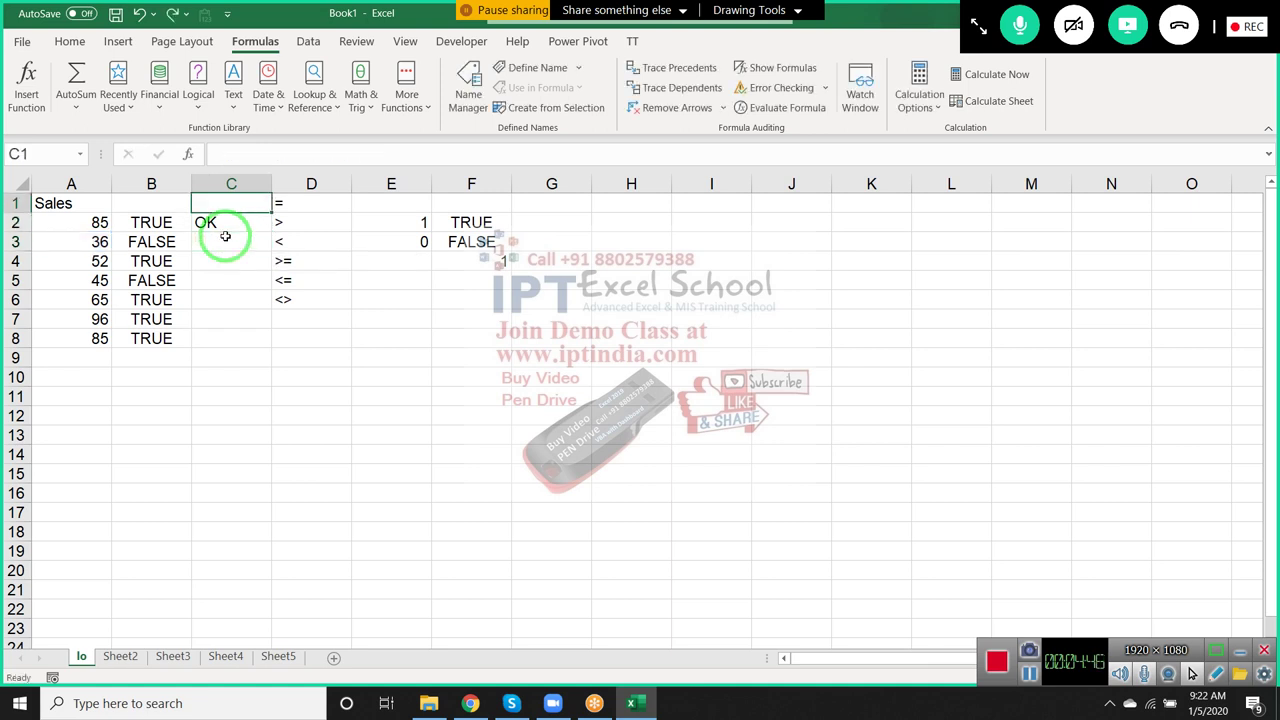
key(Right)
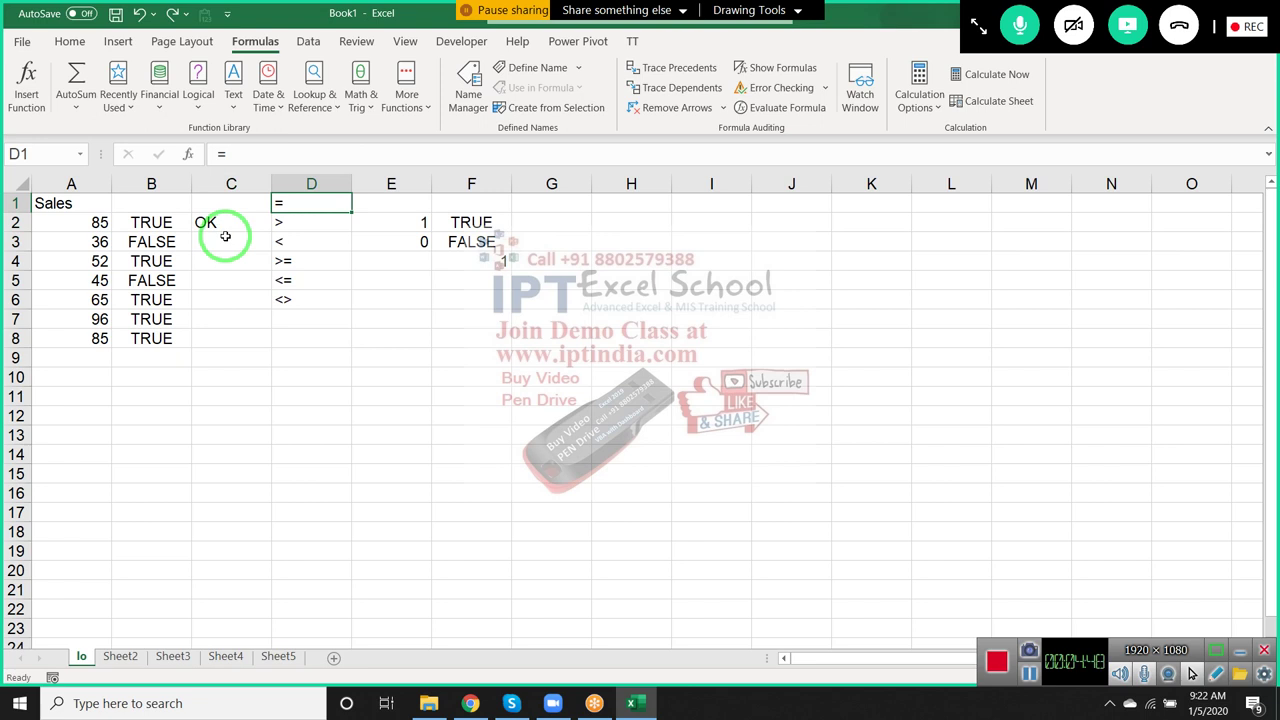
key(Down)
key(Down)
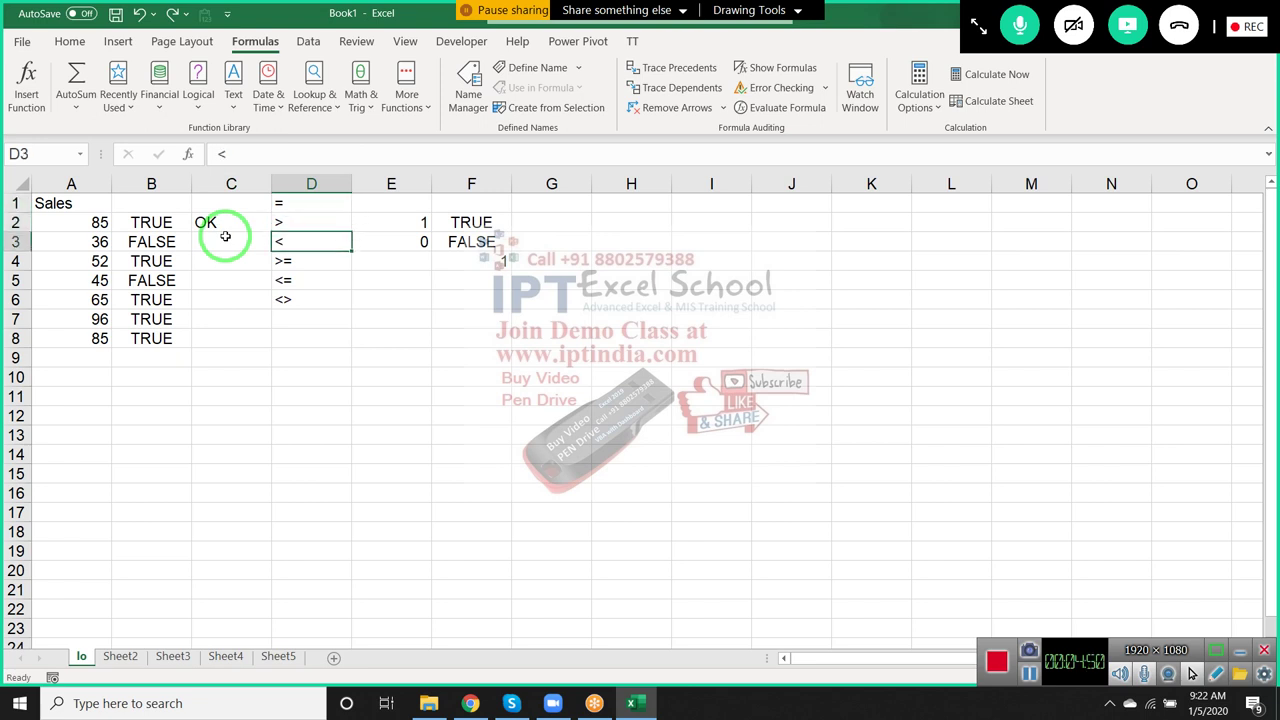
key(Up)
key(Down)
key(Up)
key(Up)
key(Down)
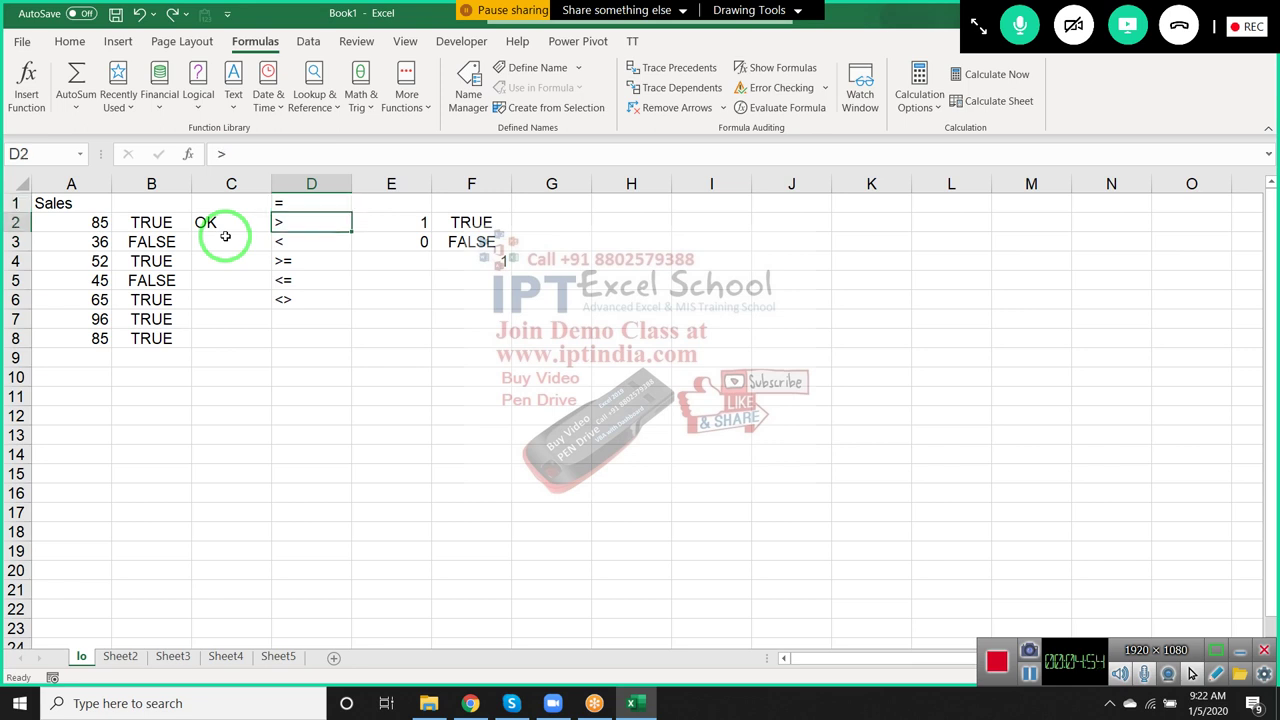
key(Down)
key(shift+Up)
key(shift+Up)
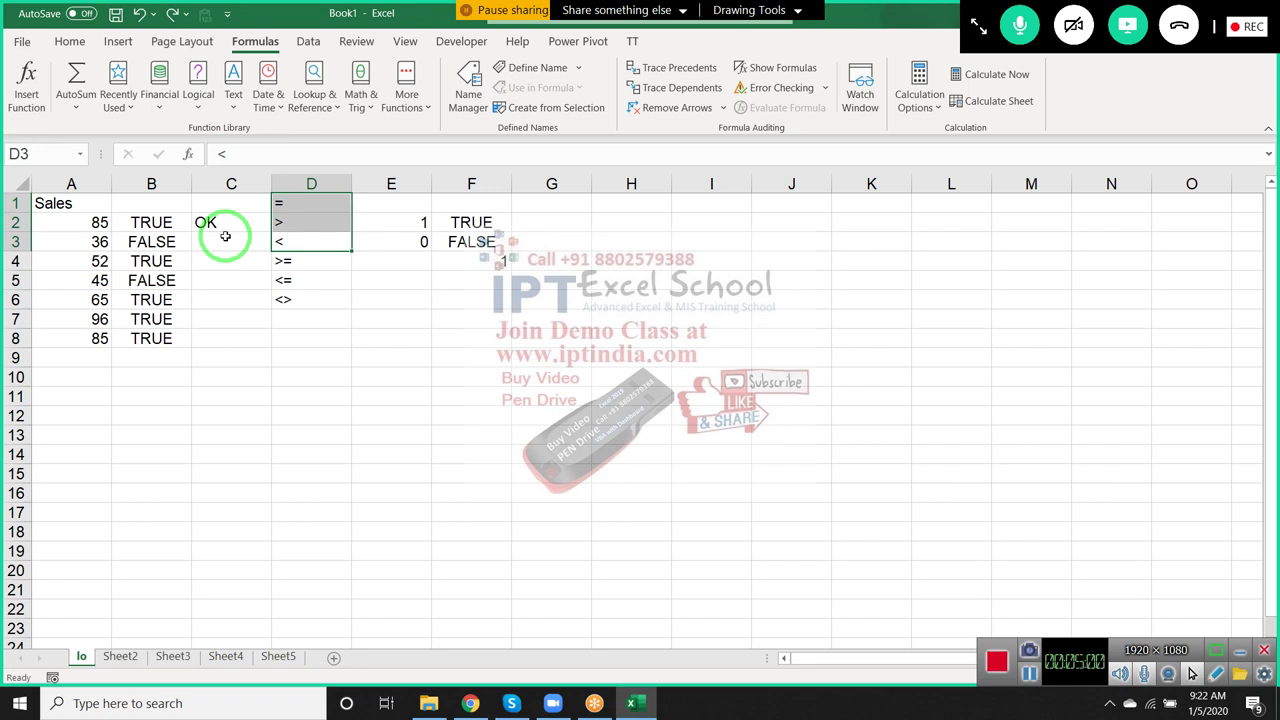
Step: Move to E6 beside the <> operator and type 50
key(Down)
key(Down)
key(Up)
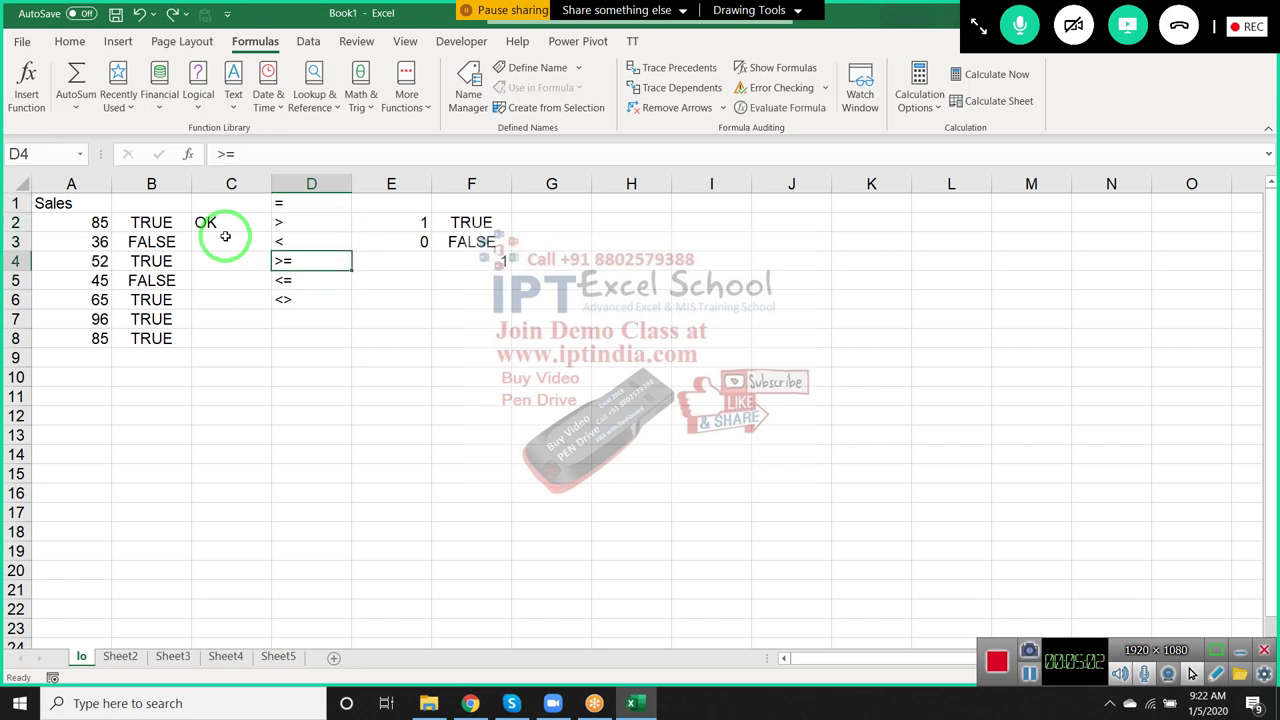
key(Down)
key(Down)
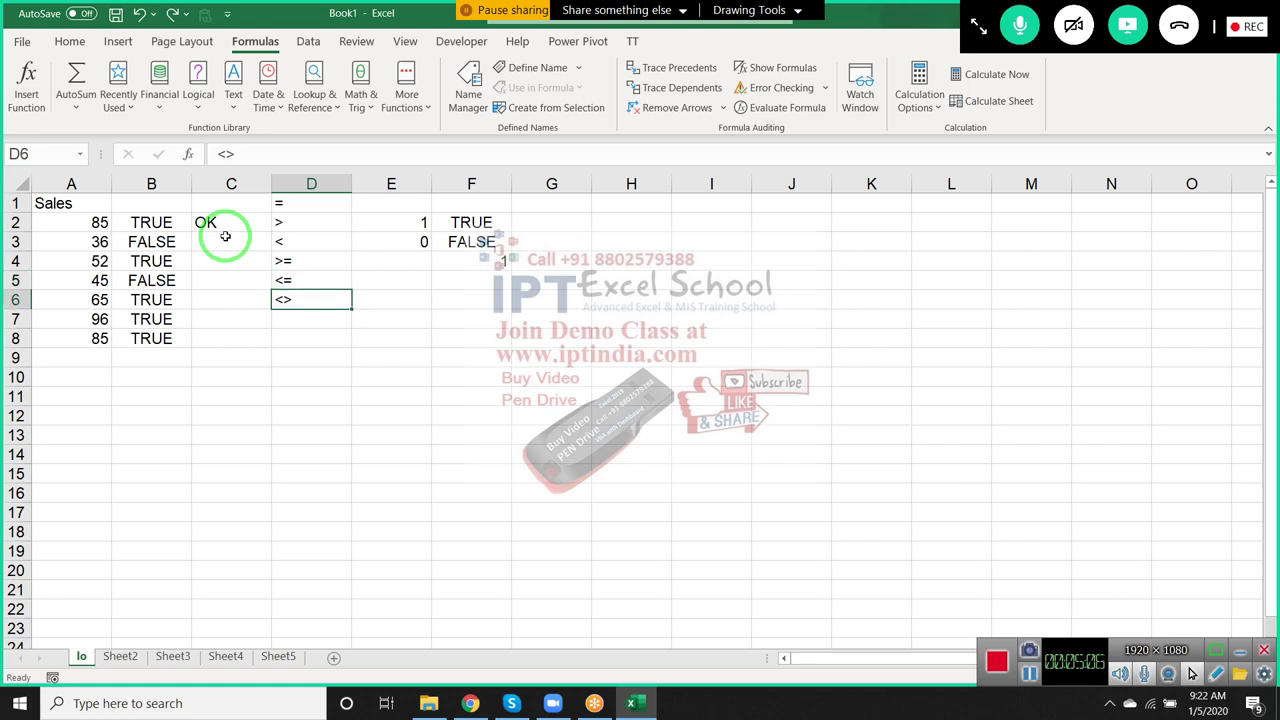
key(Right)
text(5)
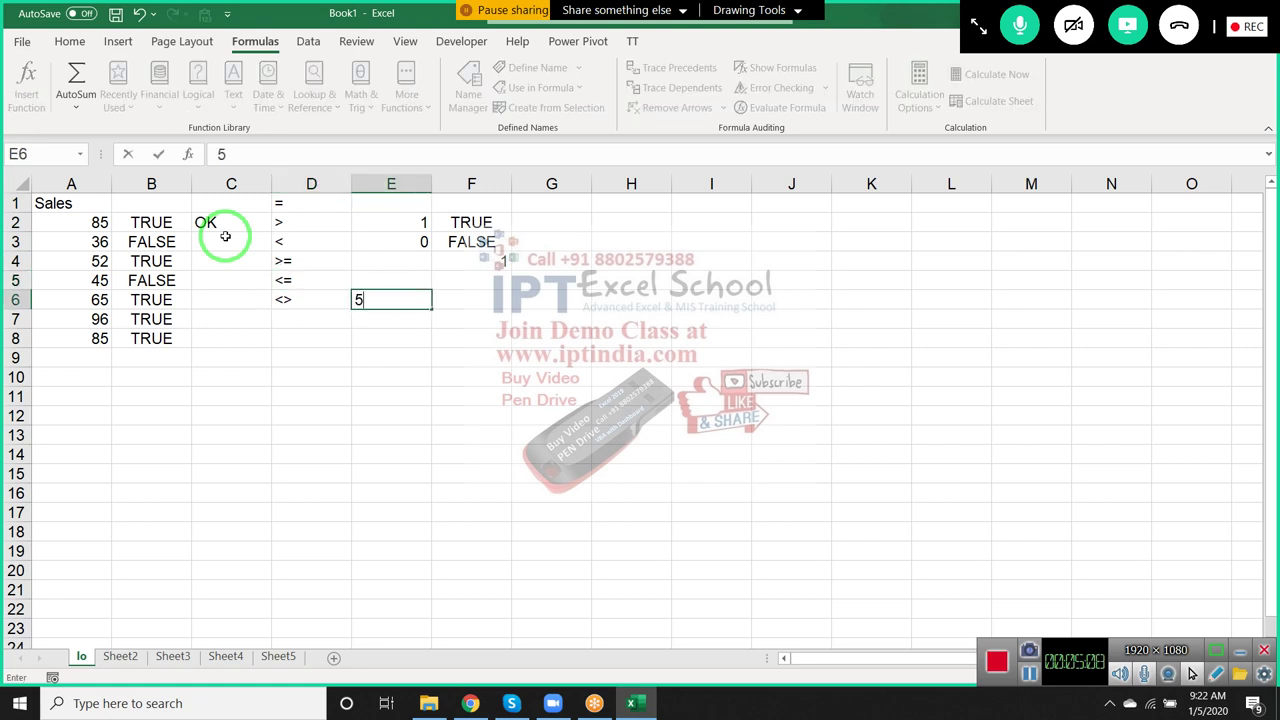
text(0)
Step: Discard the 50 typed in E6 and enter != in D7 beneath the <> operator
key(Escape)
key(Down)
key(Left)
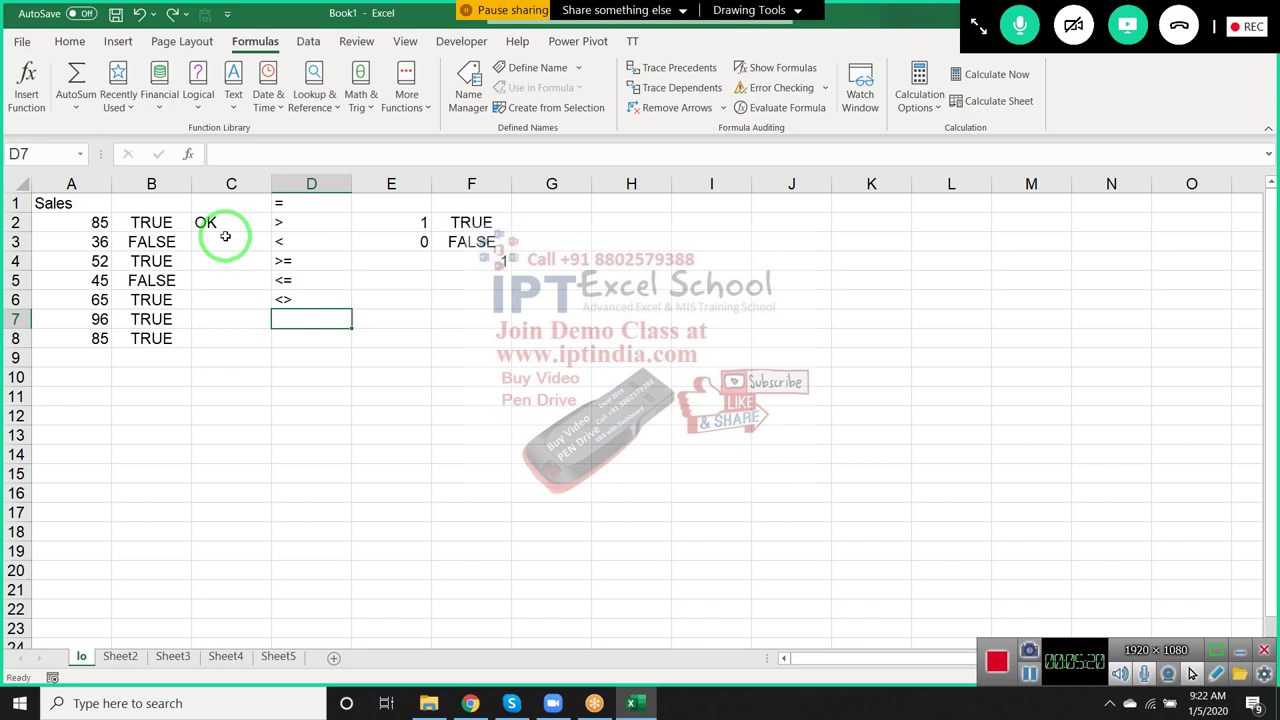
text(!=)
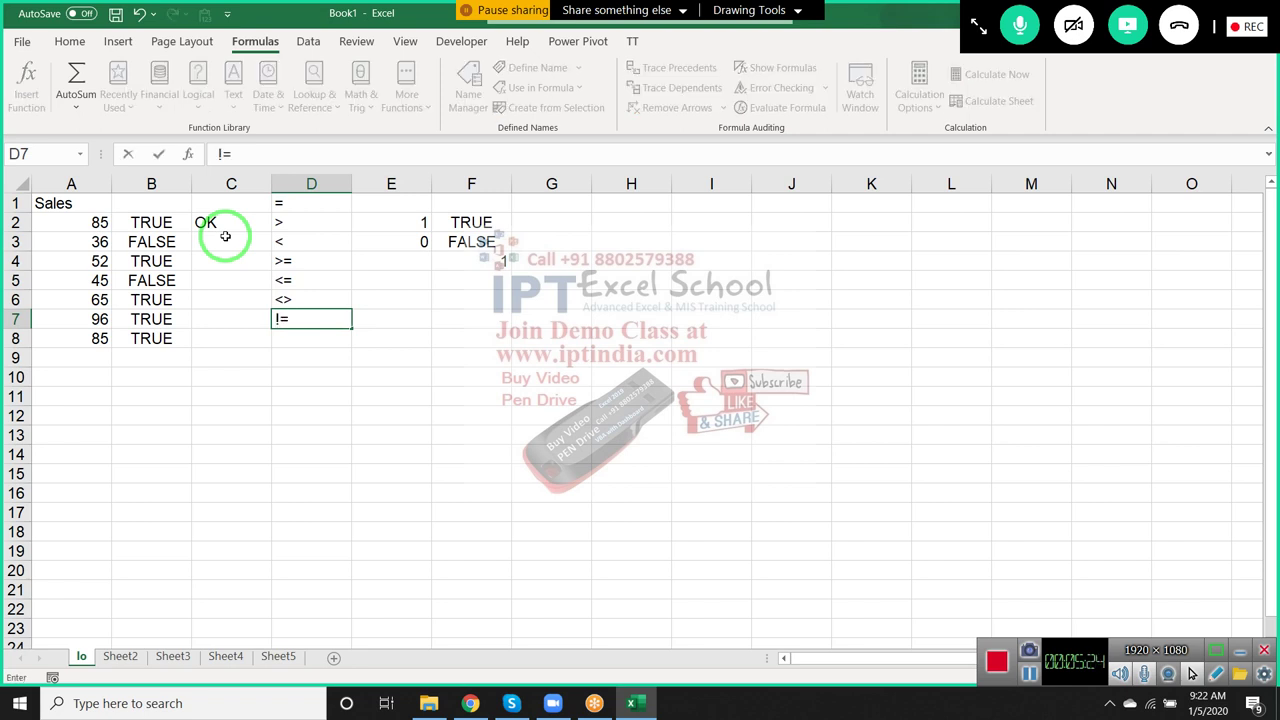
key(Return)
key(Up)
key(Up)
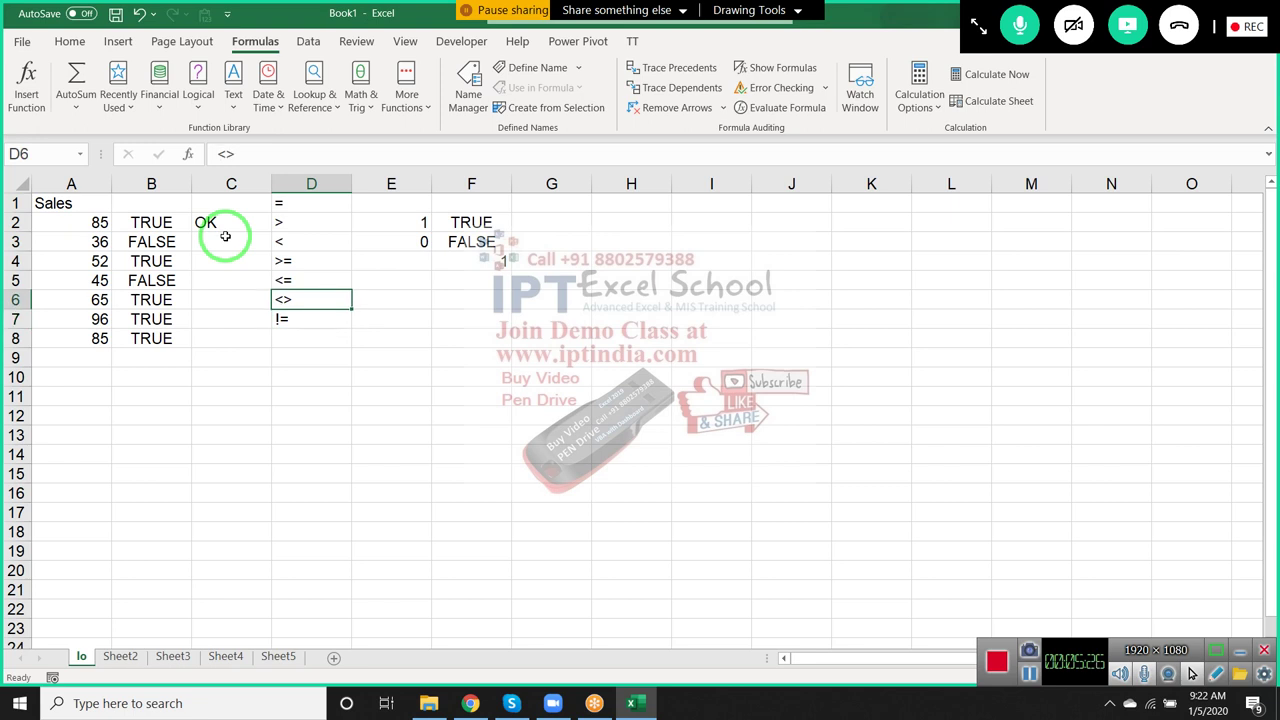